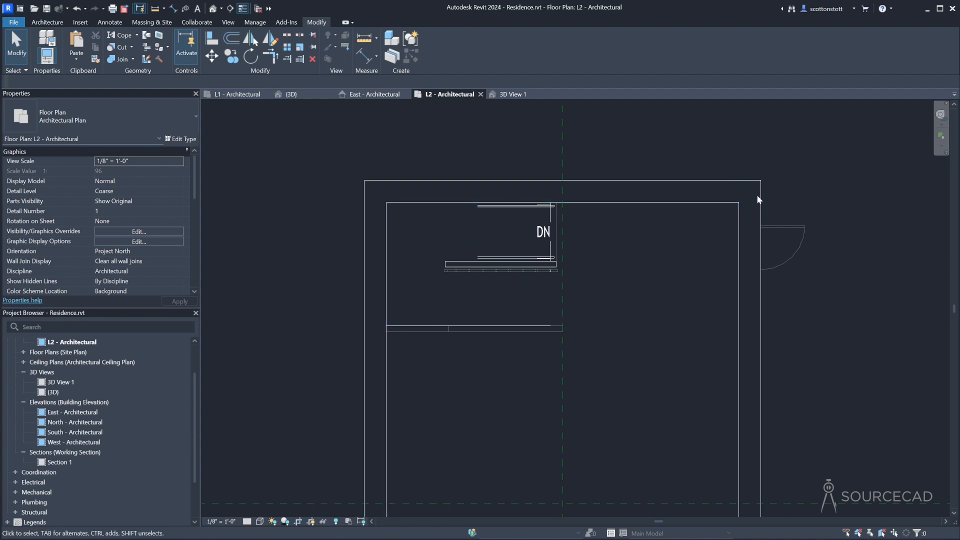
# Step: Filter a selection of the upper-level elements down to the floor only and open its boundary for editing
pyautogui.moveTo(846, 145); pyautogui.dragTo(676, 219)
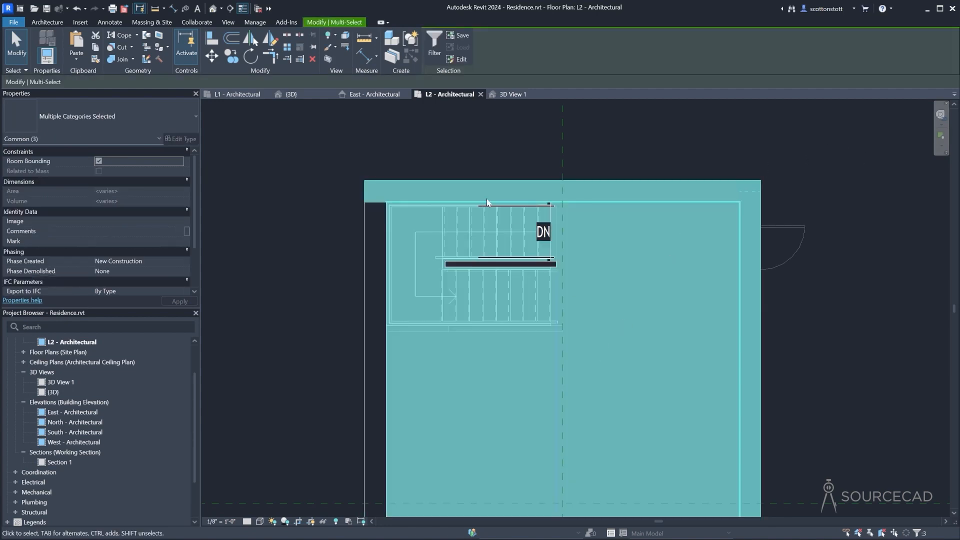
pyautogui.click(436, 45)
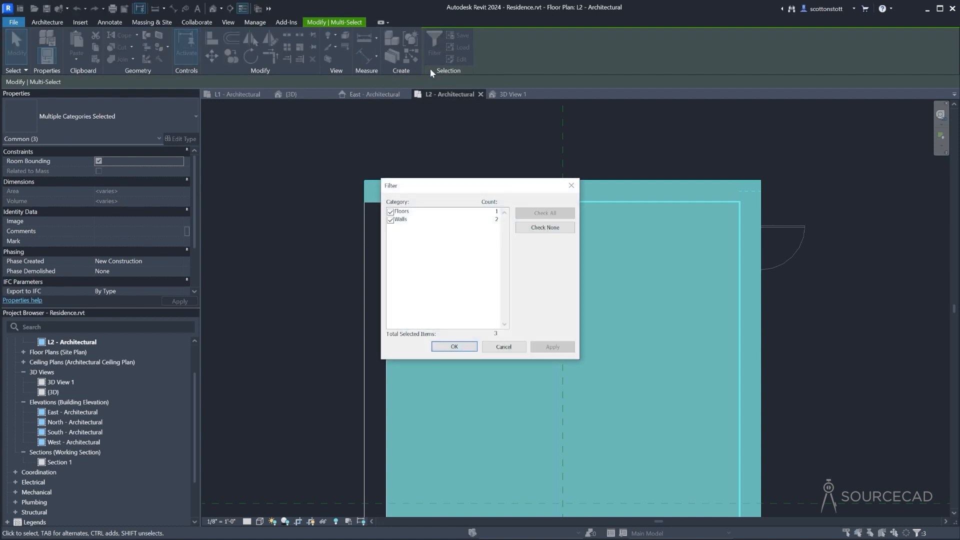
pyautogui.click(391, 220)
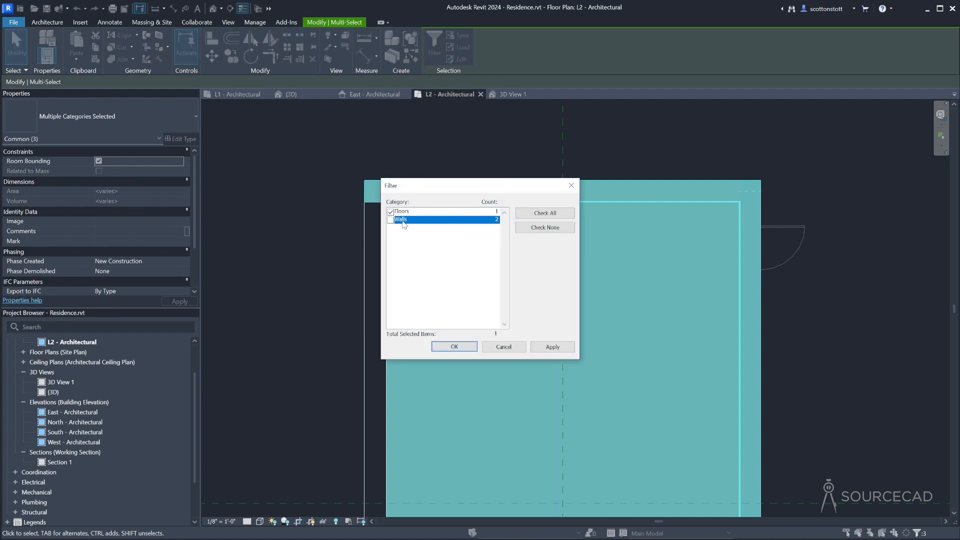
pyautogui.click(453, 346)
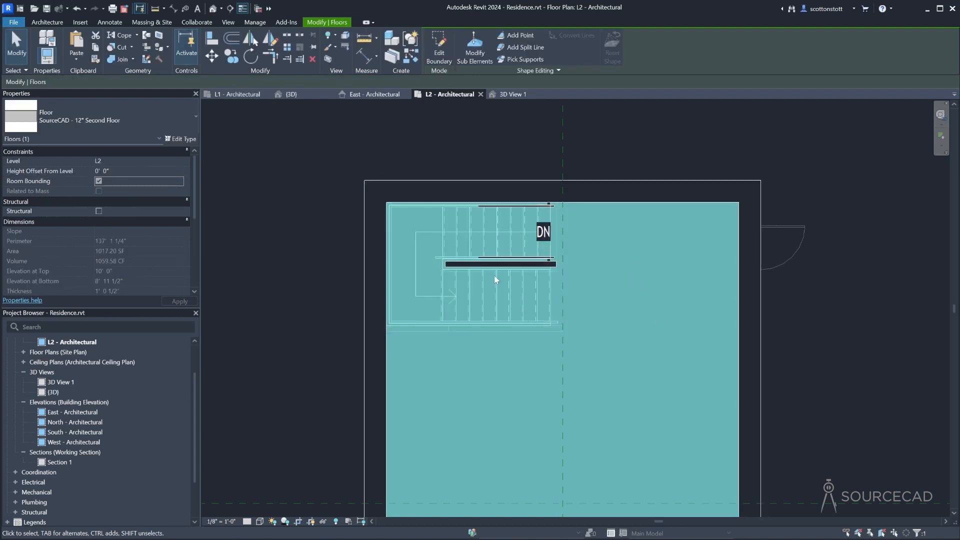
pyautogui.click(439, 50)
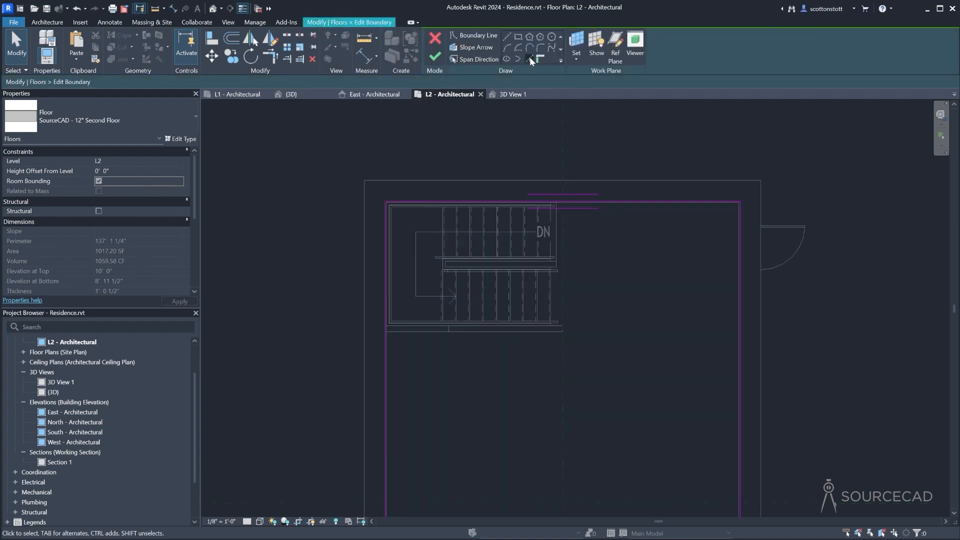
# Step: Pick new floor boundary lines along the stair's top riser and the face of the partition beside the lower flight
pyautogui.click(531, 58)
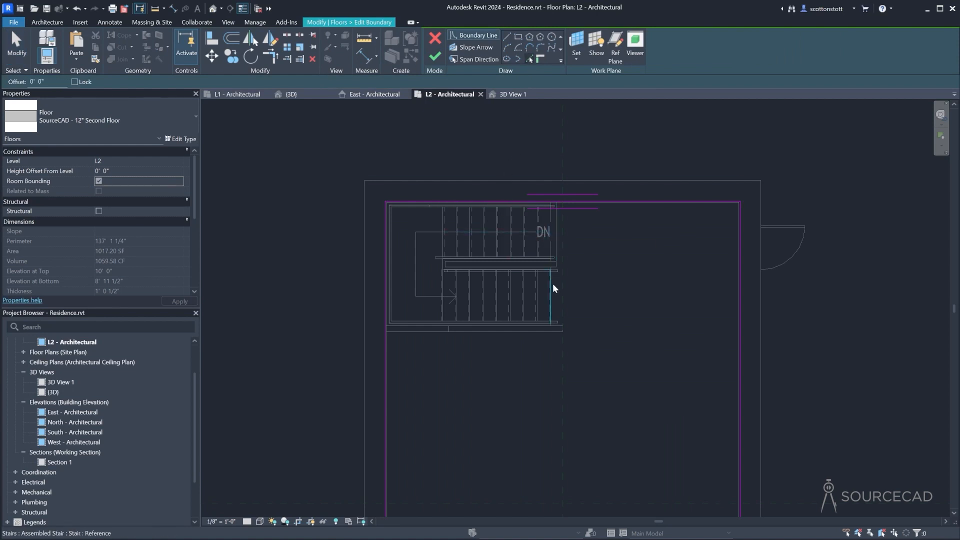
pyautogui.click(551, 251)
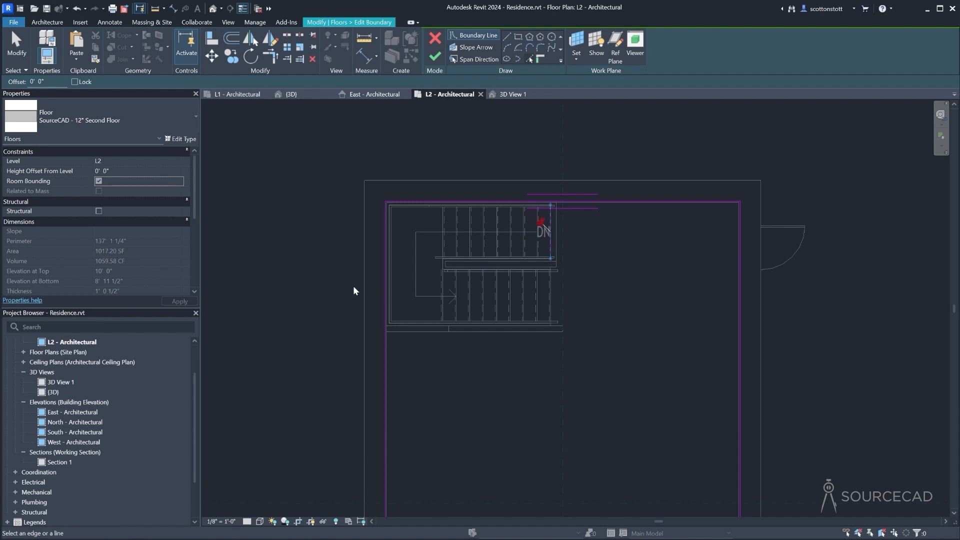
pyautogui.click(397, 329)
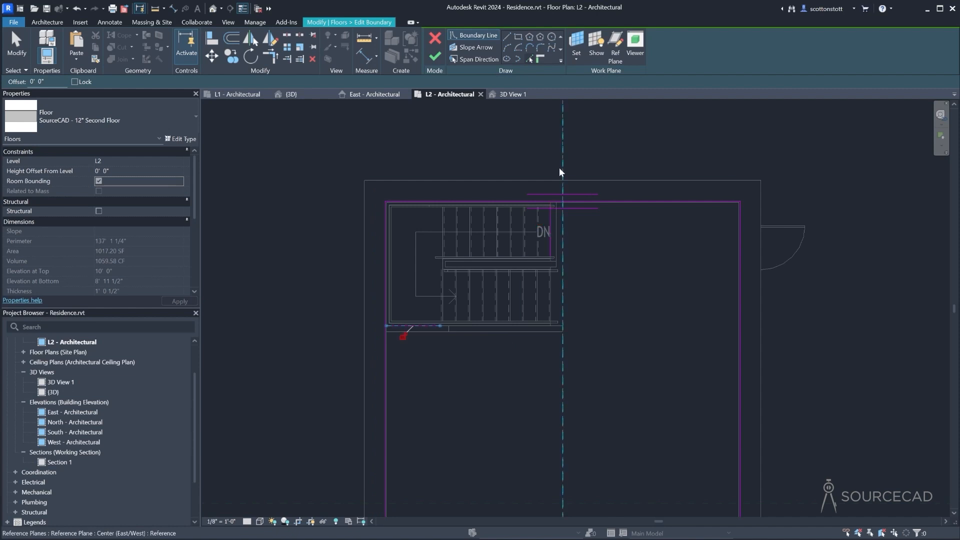
# Step: Trim the boundary lines to corners so the floor outline is cut out around the stair
pyautogui.click(272, 57)
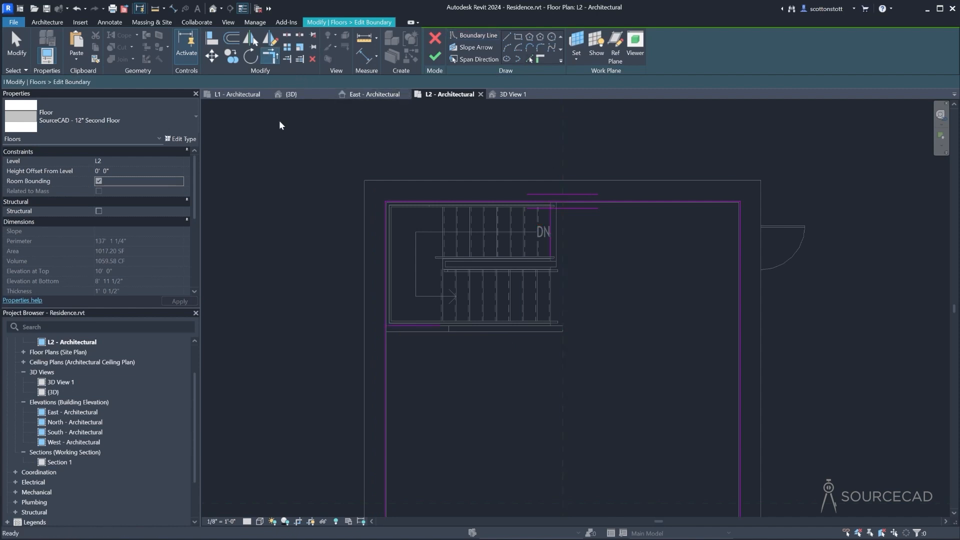
pyautogui.click(386, 373)
pyautogui.click(416, 328)
pyautogui.click(420, 328)
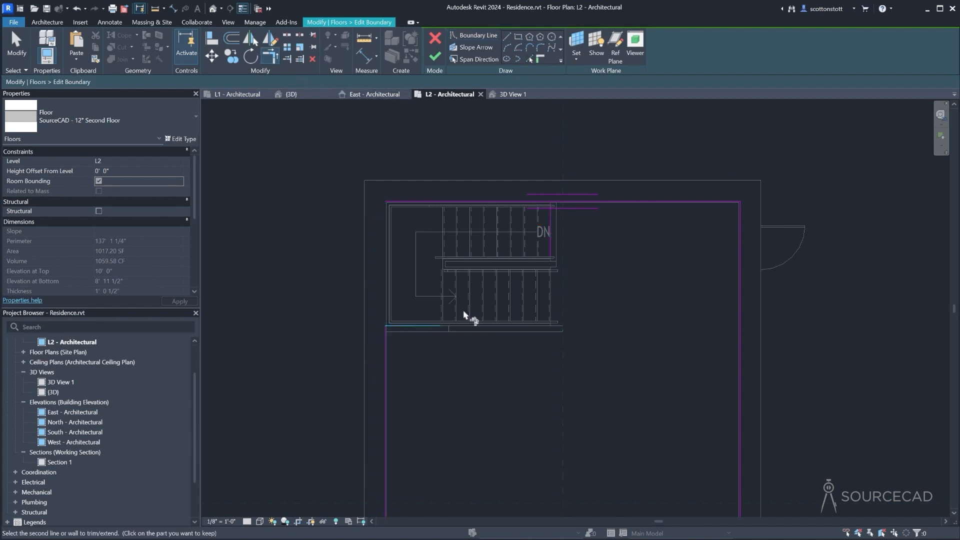
pyautogui.click(551, 258)
pyautogui.click(611, 203)
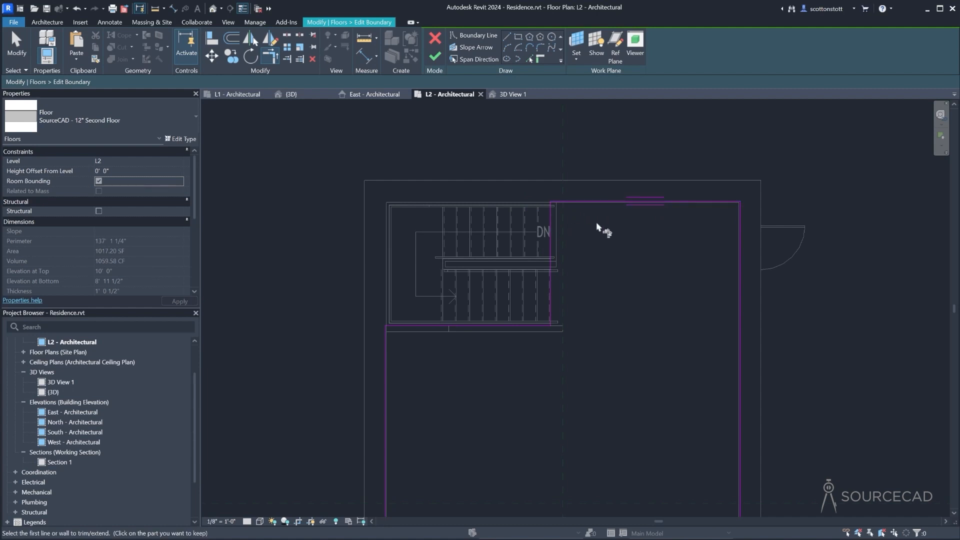
# Step: Set the floor's span direction to the short edge beside the stair opening
pyautogui.scroll(-3, 580, 215)
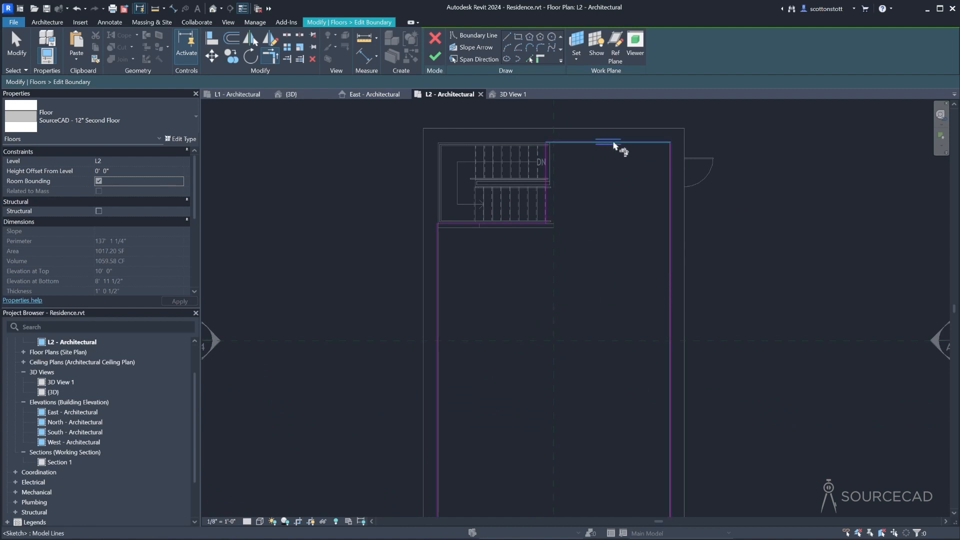
pyautogui.click(466, 60)
pyautogui.click(670, 297)
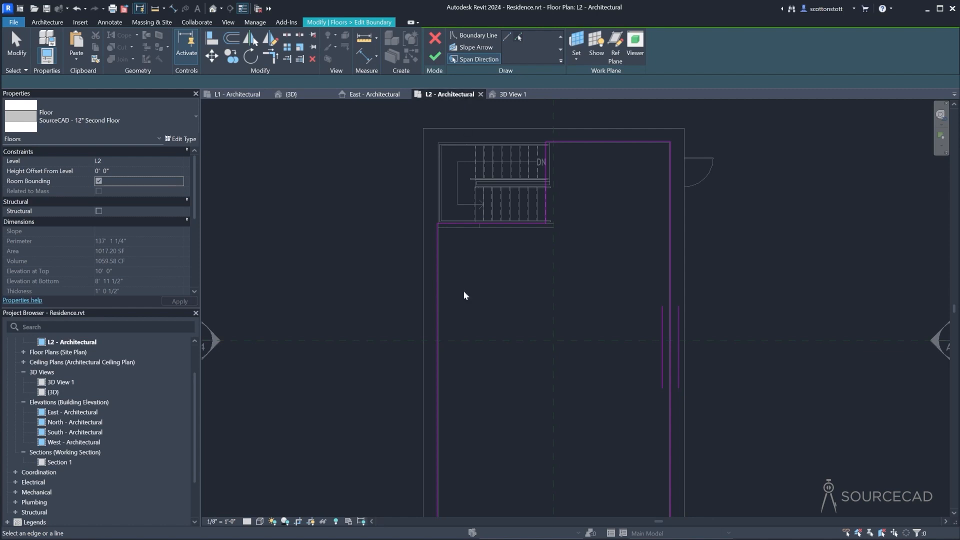
pyautogui.click(612, 142)
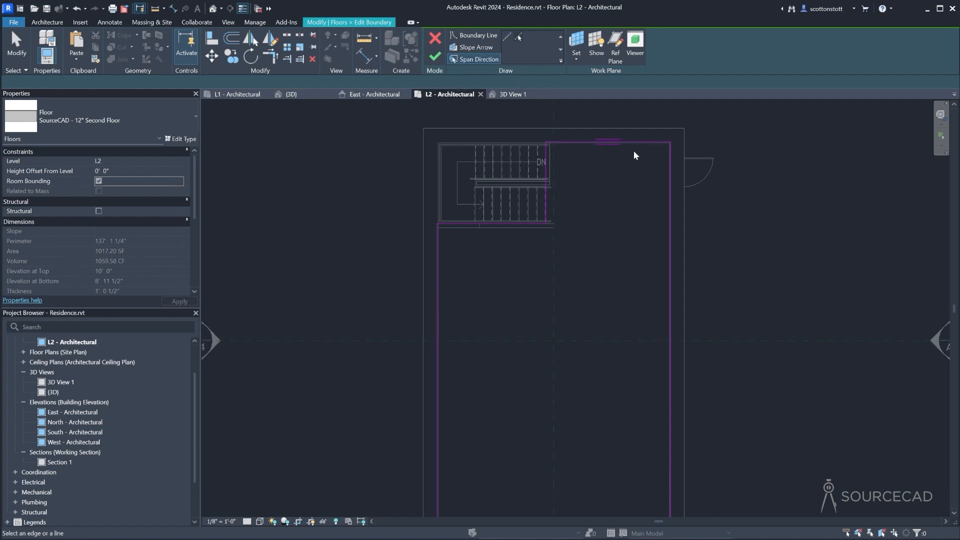
# Step: Finish the floor boundary, attaching the walls below to the floor's bottom and unjoining the conflicting elements
pyautogui.click(435, 57)
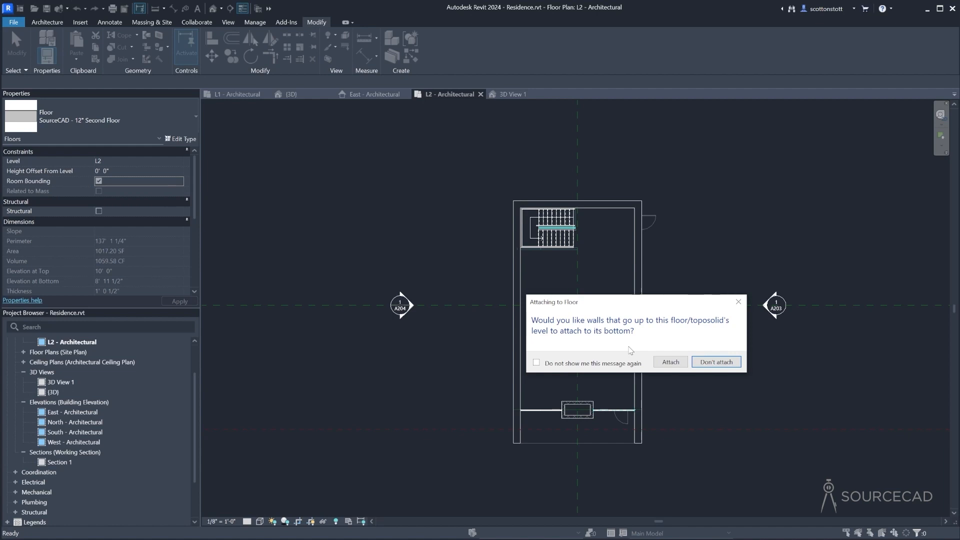
pyautogui.click(664, 365)
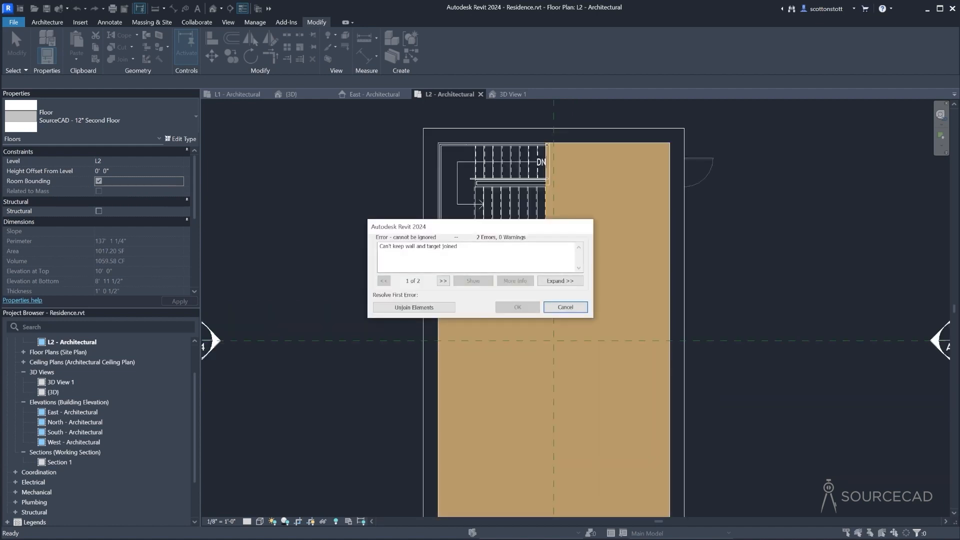
pyautogui.click(423, 308)
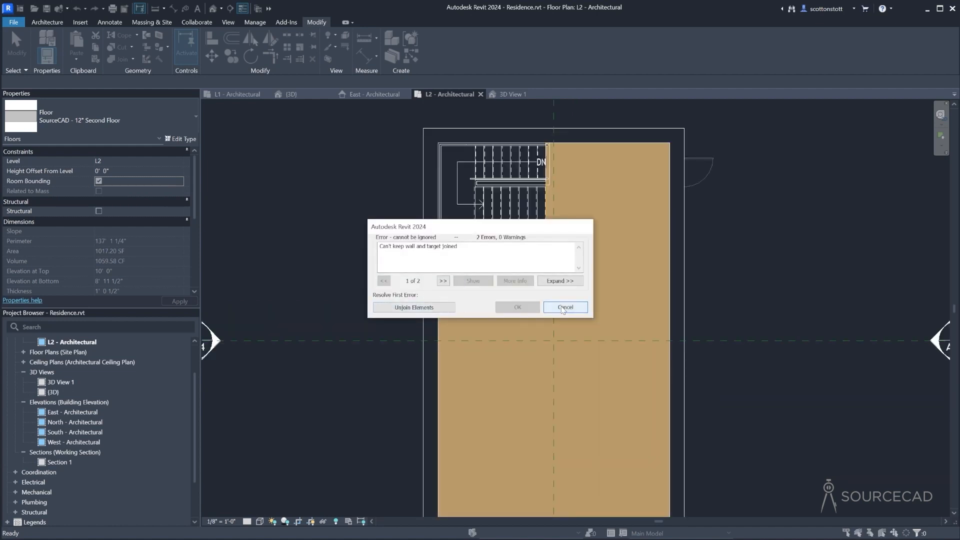
pyautogui.click(301, 196)
# Step: Switch to 3D View 1 and open the second floor's boundary for editing near the stair
pyautogui.click(495, 94)
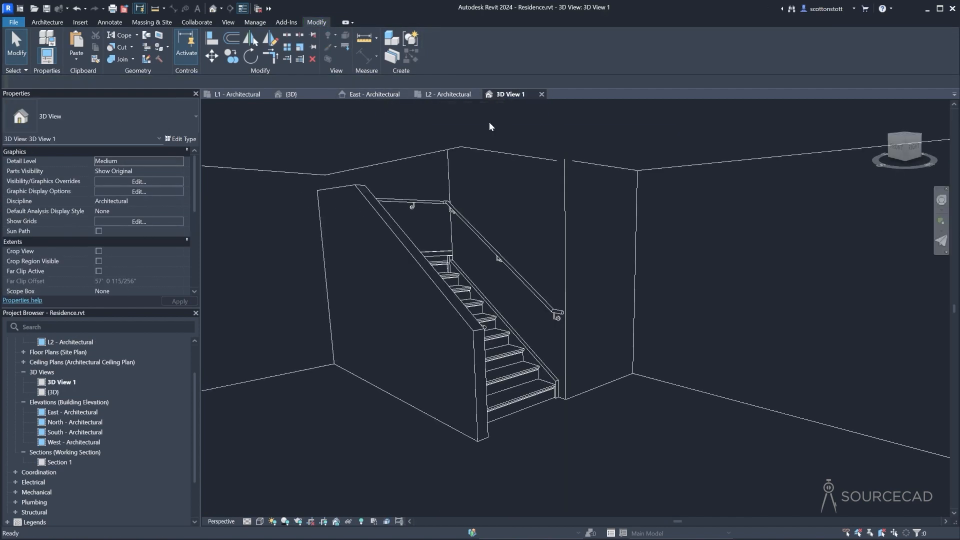
pyautogui.moveTo(407, 259)
pyautogui.keyDown('shift'); pyautogui.mouseDown(button='middle')
pyautogui.moveTo(384, 238)
pyautogui.moveTo(390, 253)
pyautogui.mouseUp(button='middle'); pyautogui.keyUp('shift')
pyautogui.scroll(3, 440, 205)
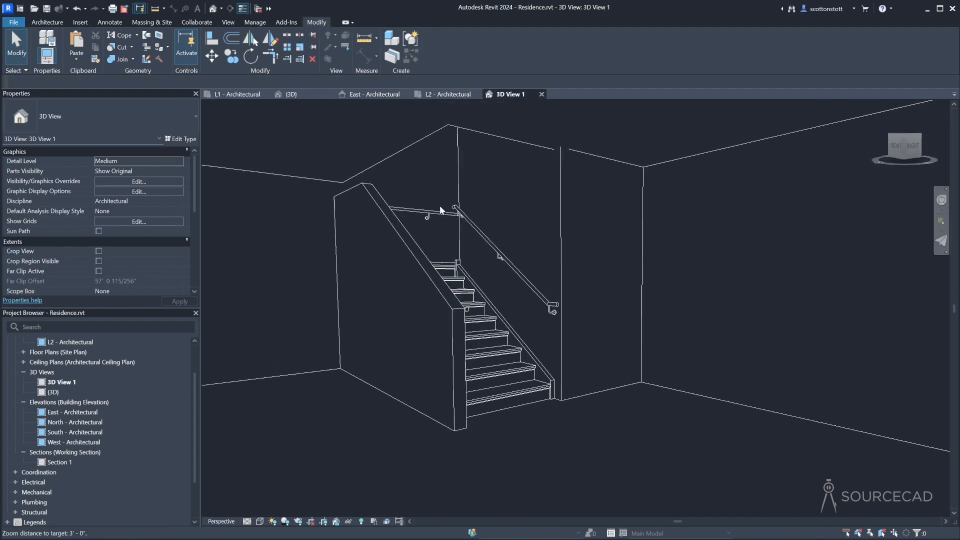
pyautogui.keyDown('shift'); pyautogui.moveTo(407, 220); pyautogui.dragTo(463, 230, button='middle'); pyautogui.keyUp('shift')
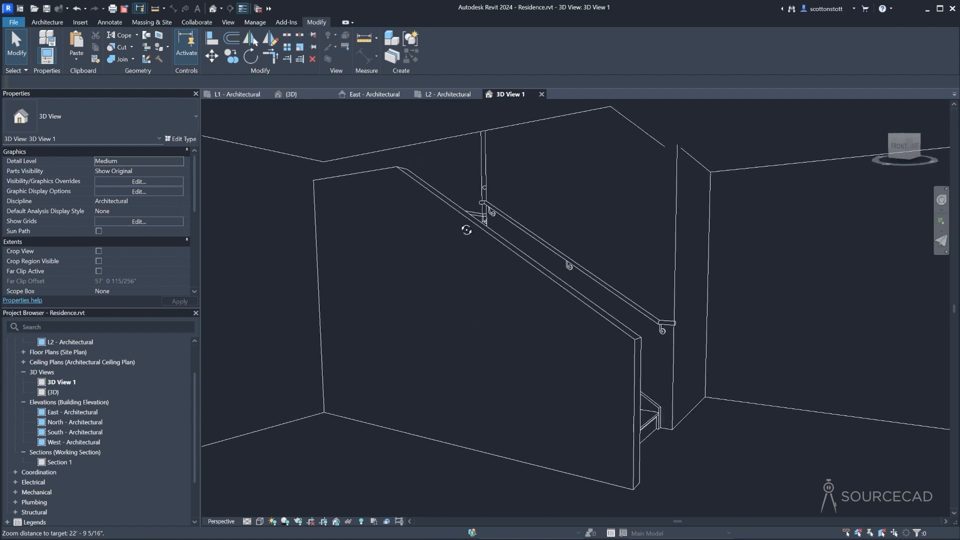
pyautogui.keyDown('shift'); pyautogui.moveTo(664, 141); pyautogui.dragTo(594, 204, button='middle'); pyautogui.keyUp('shift')
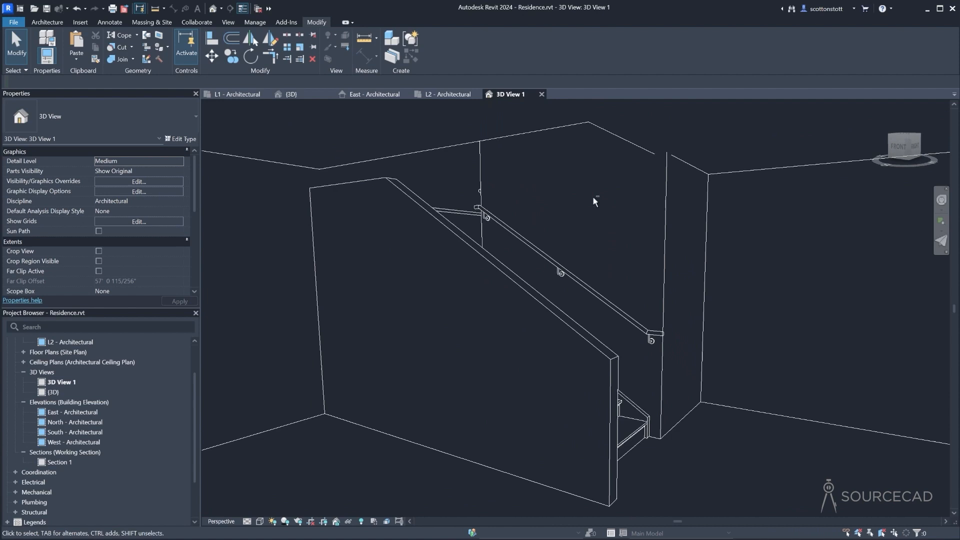
pyautogui.click(593, 124)
pyautogui.click(439, 50)
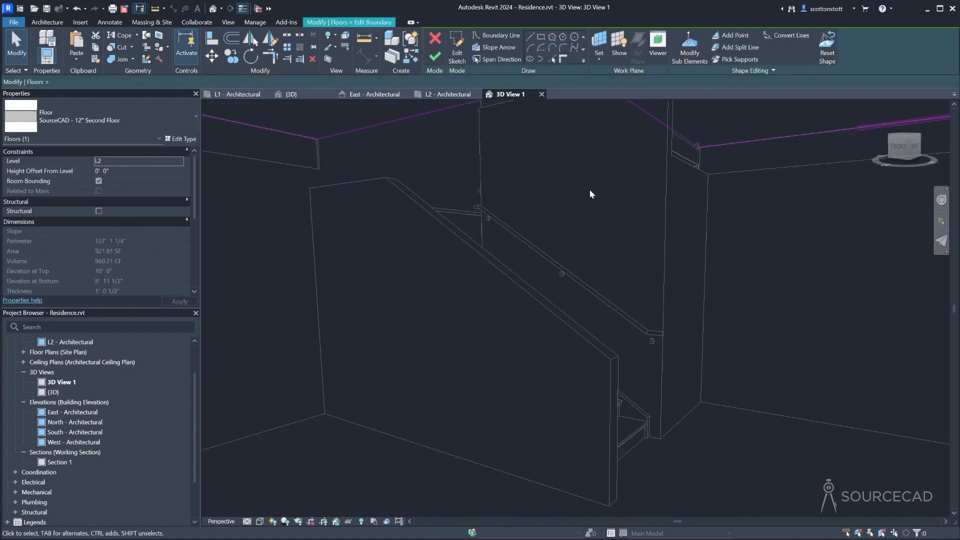
# Step: Align the floor edge at the stair opening with the partition face, then finish the sketch and detach the missed wall targets
pyautogui.click(211, 38)
pyautogui.click(698, 173)
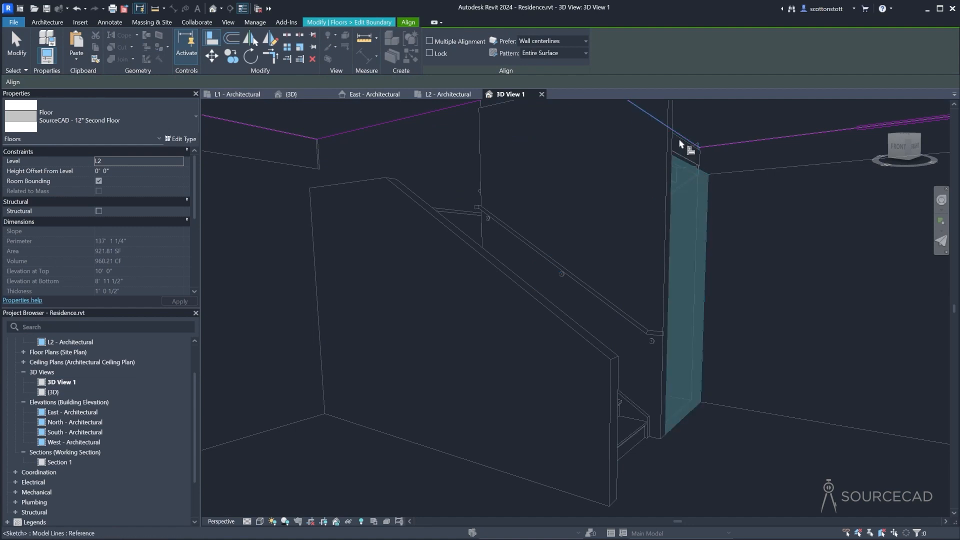
pyautogui.press('Escape')
pyautogui.press('Escape')
pyautogui.click(432, 56)
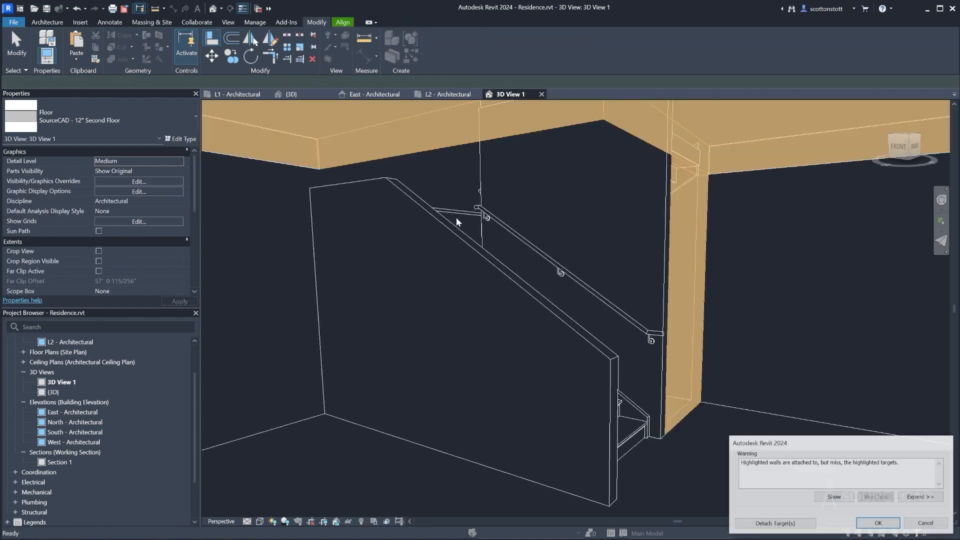
pyautogui.click(775, 523)
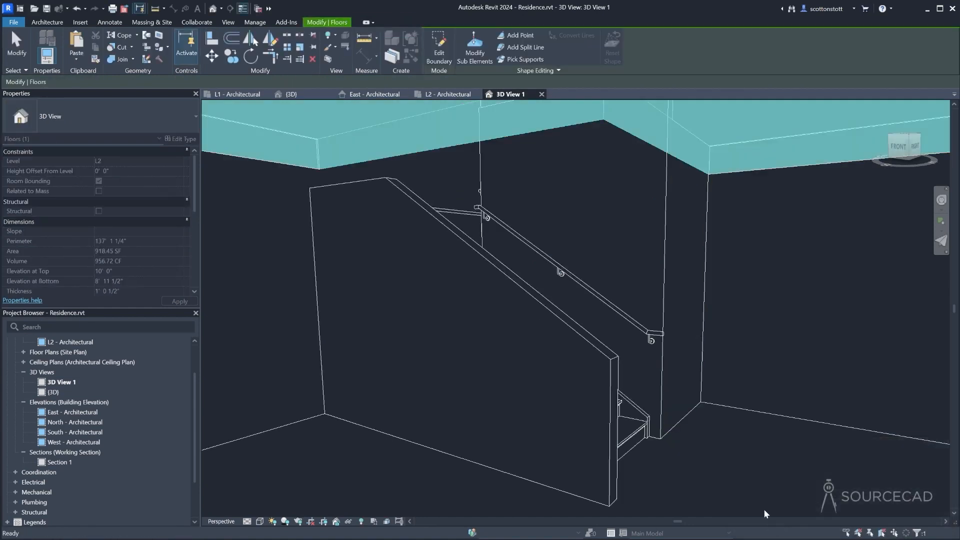
pyautogui.press('Escape')
# Step: Try to attach the top of the short 4 3/4" partition at the stair head to the second floor
pyautogui.keyDown('shift'); pyautogui.moveTo(322, 422); pyautogui.dragTo(611, 375, button='middle'); pyautogui.keyUp('shift')
pyautogui.scroll(2, 595, 355)
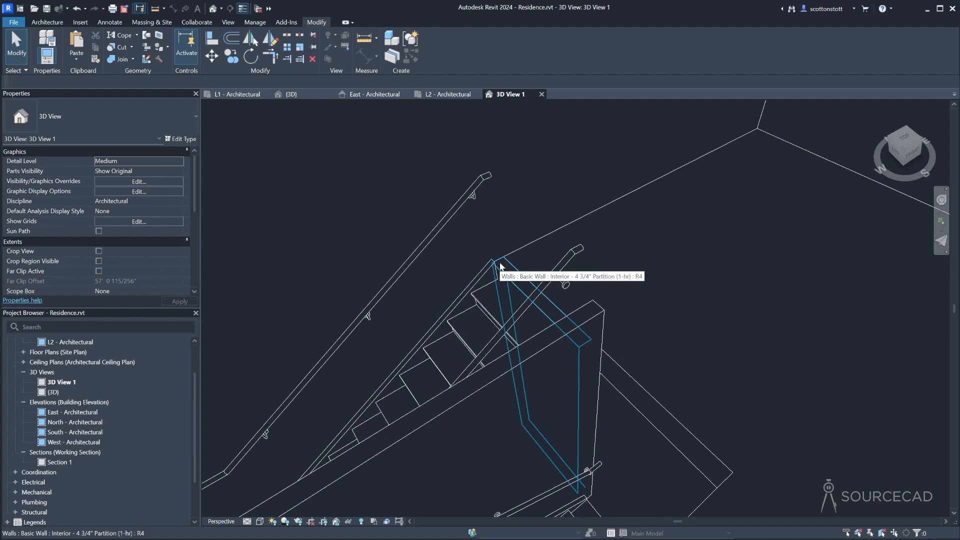
pyautogui.click(511, 275)
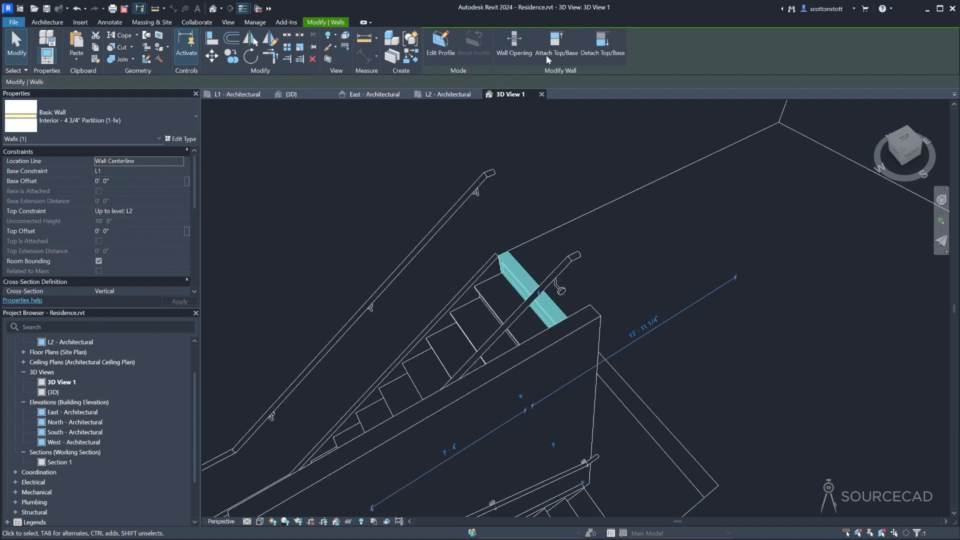
pyautogui.click(549, 59)
pyautogui.click(658, 440)
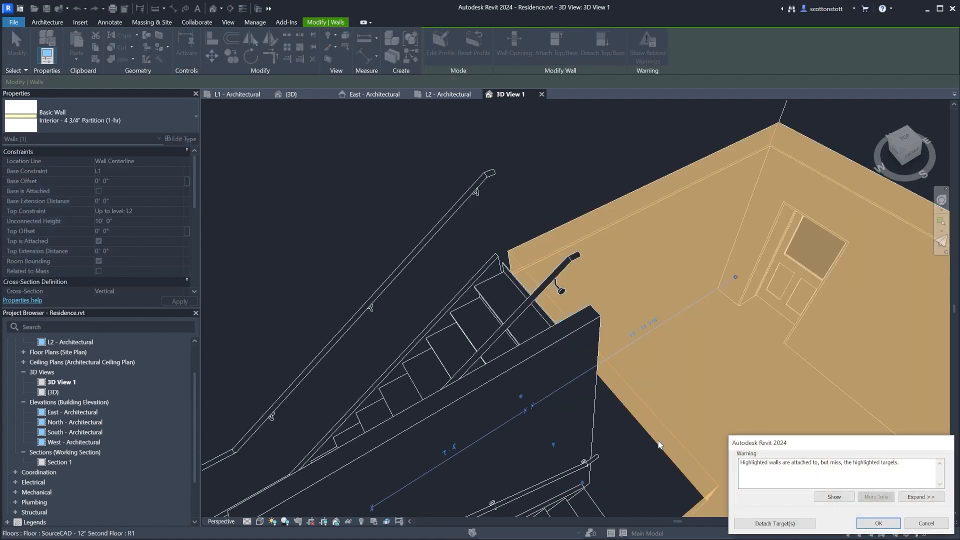
pyautogui.click(785, 524)
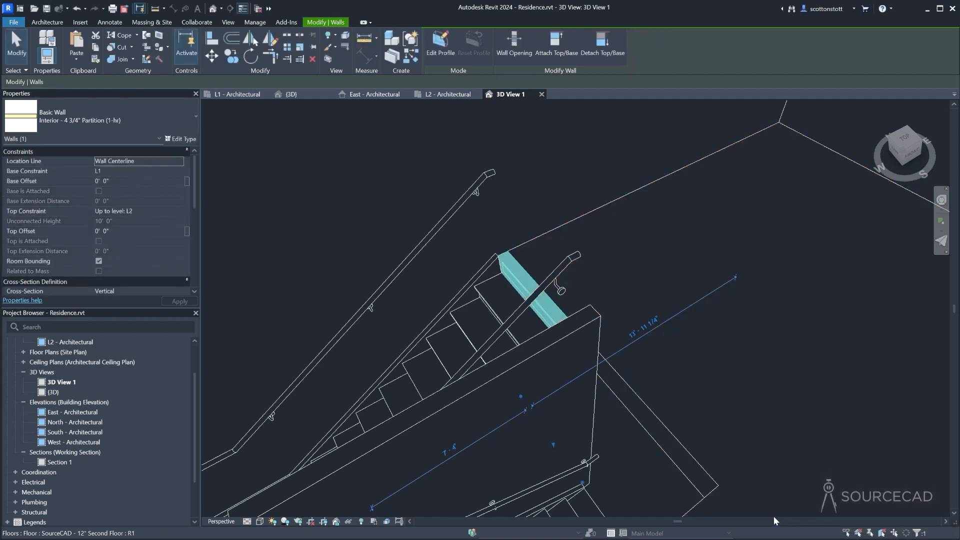
# Step: Reopen the floor boundary, pick a new line along the stair's top edge and trim it to the adjoining outer edge
pyautogui.click(537, 239)
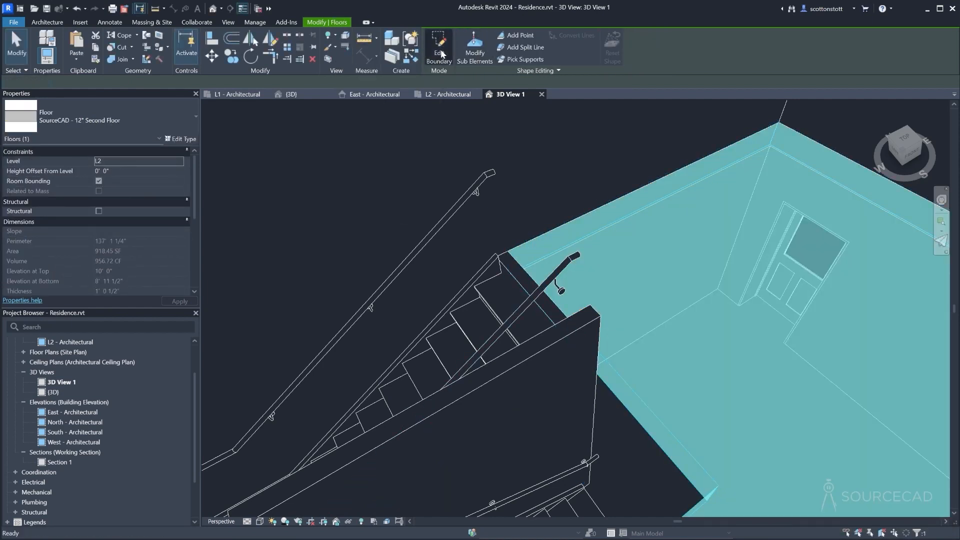
pyautogui.click(439, 51)
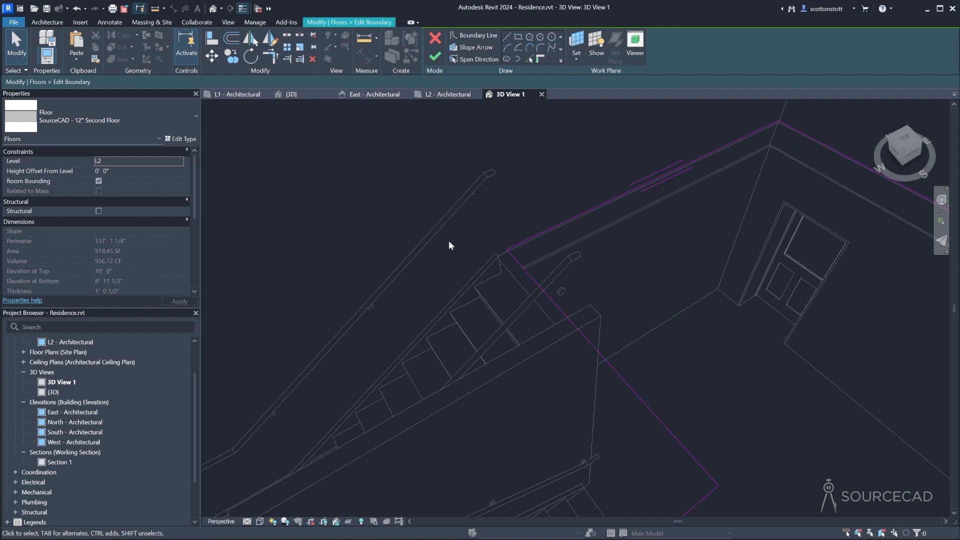
pyautogui.click(530, 59)
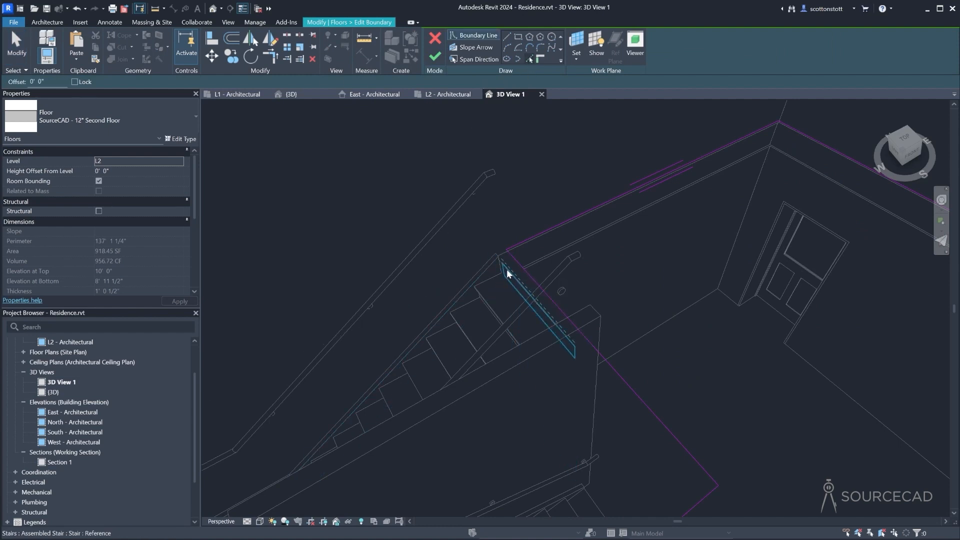
pyautogui.click(506, 269)
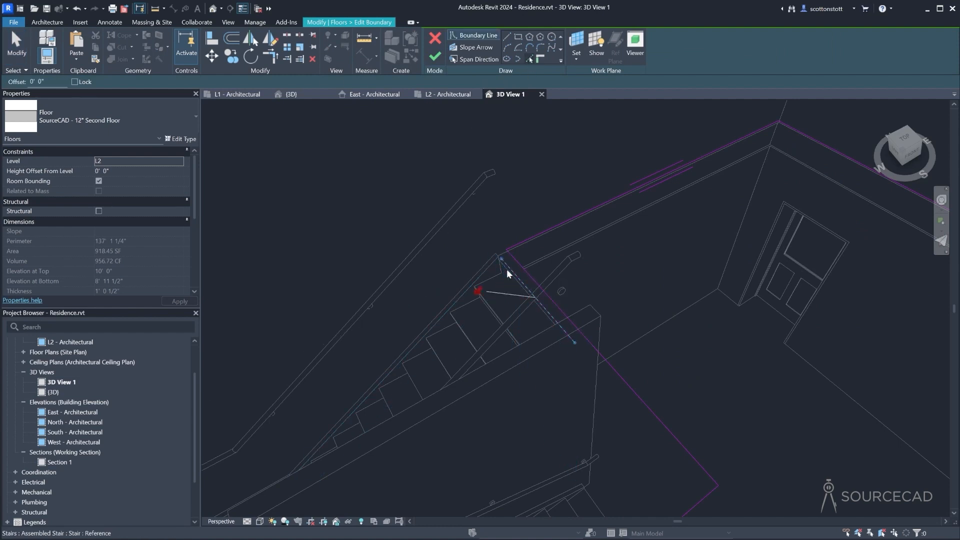
pyautogui.click(271, 56)
# Step: Pick a floor boundary line along the 4 3/4" partition beside the stair and trim it to the outer edge and the stair-edge line
pyautogui.click(529, 59)
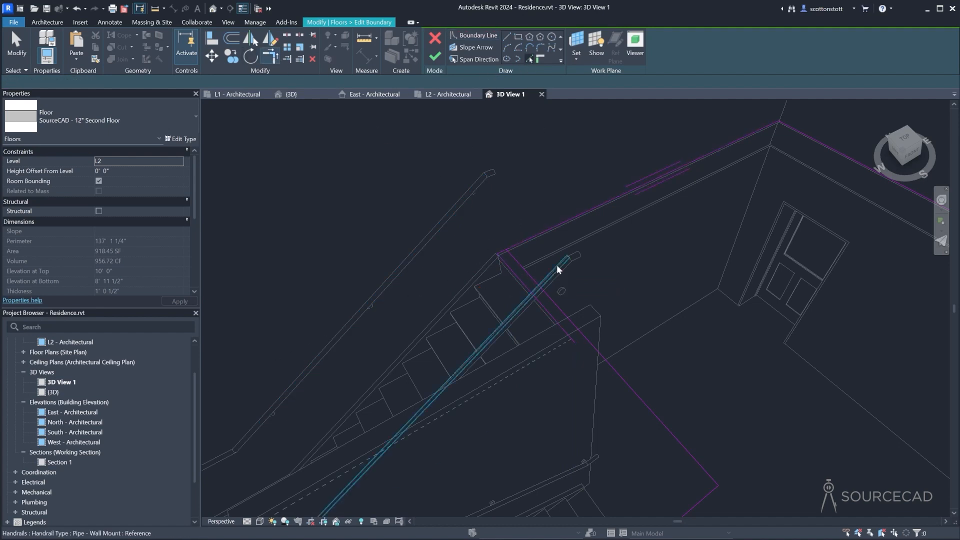
pyautogui.click(581, 312)
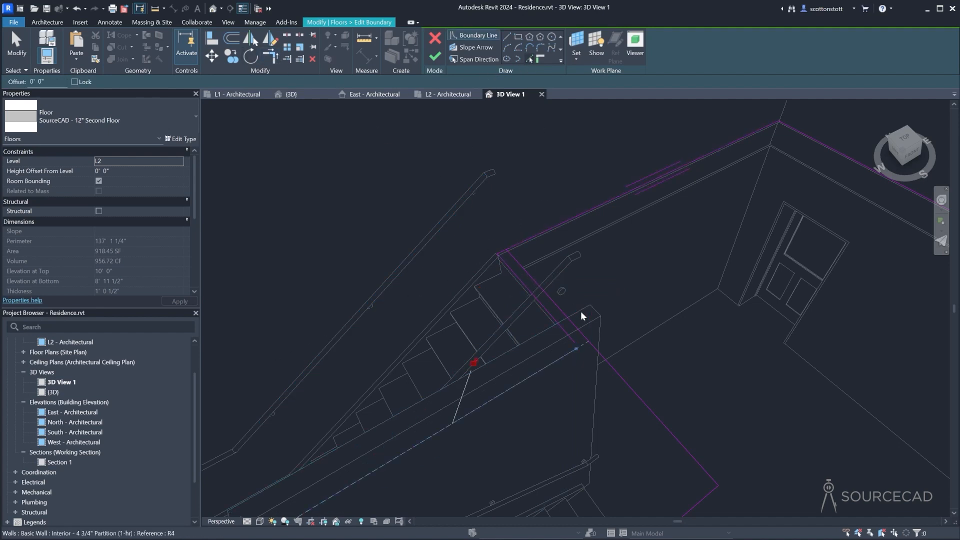
pyautogui.click(273, 55)
pyautogui.click(571, 337)
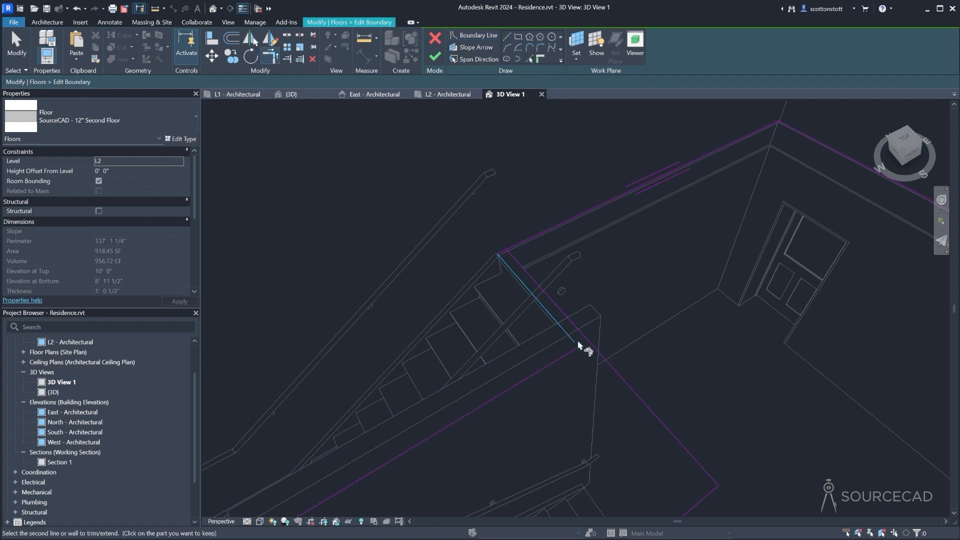
pyautogui.click(577, 352)
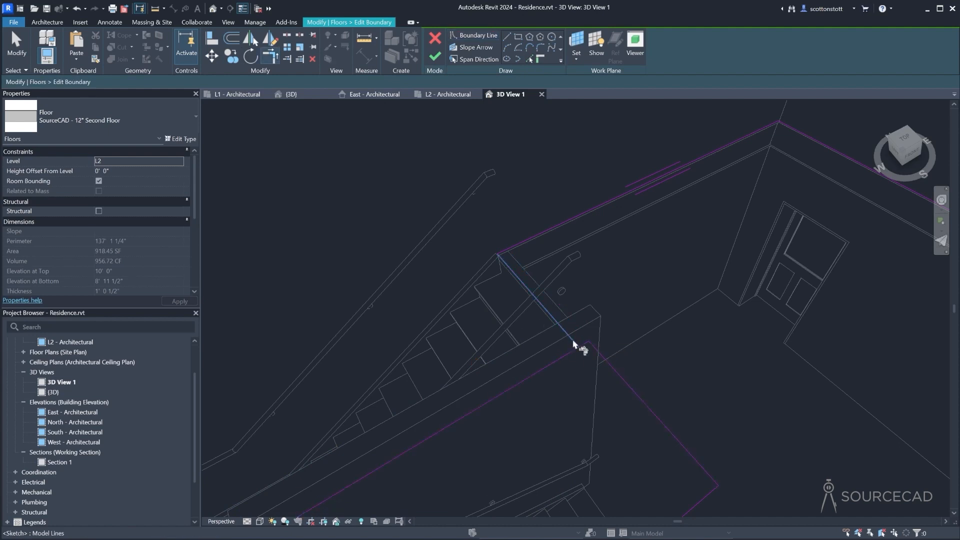
pyautogui.click(574, 344)
# Step: Finish the second floor's boundary sketch and unjoin the conflicting wall and target
pyautogui.click(435, 56)
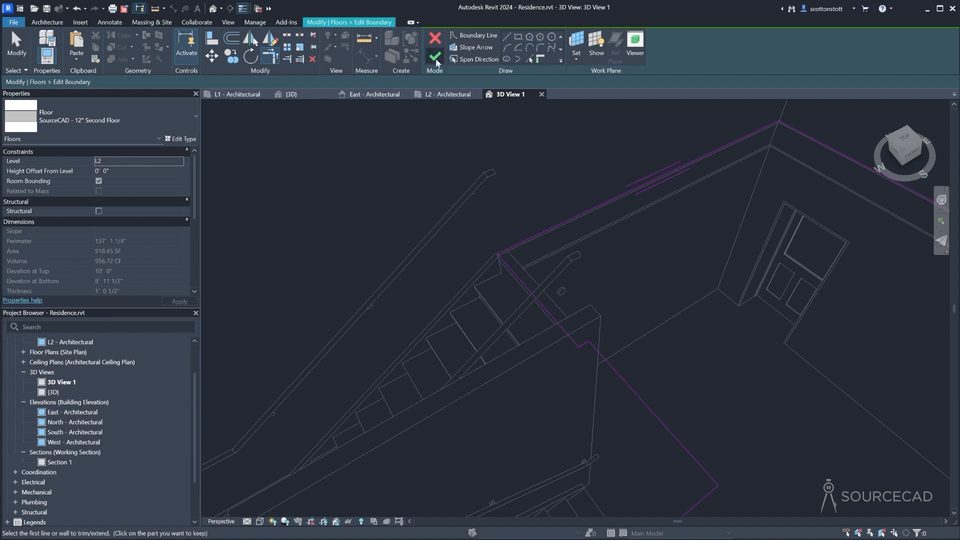
pyautogui.click(664, 362)
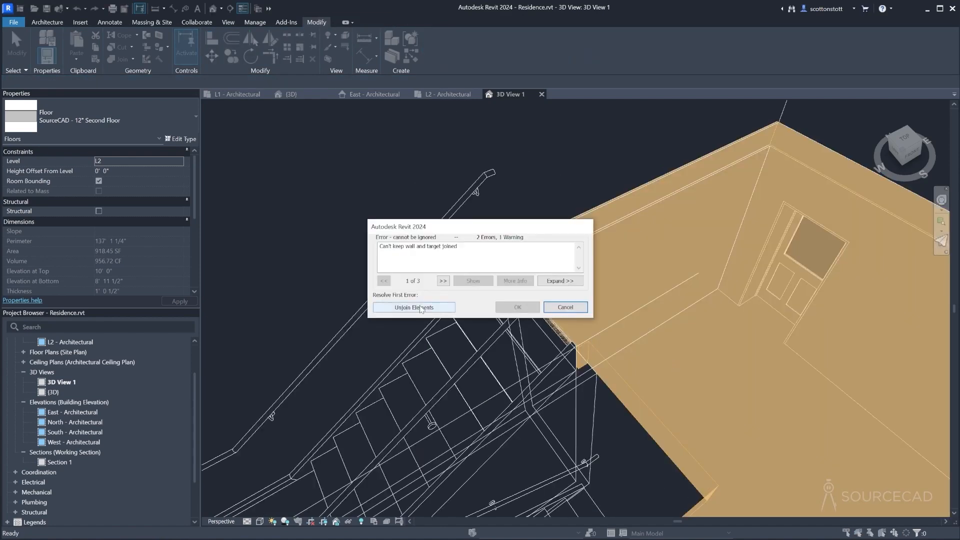
pyautogui.click(447, 307)
pyautogui.click(306, 178)
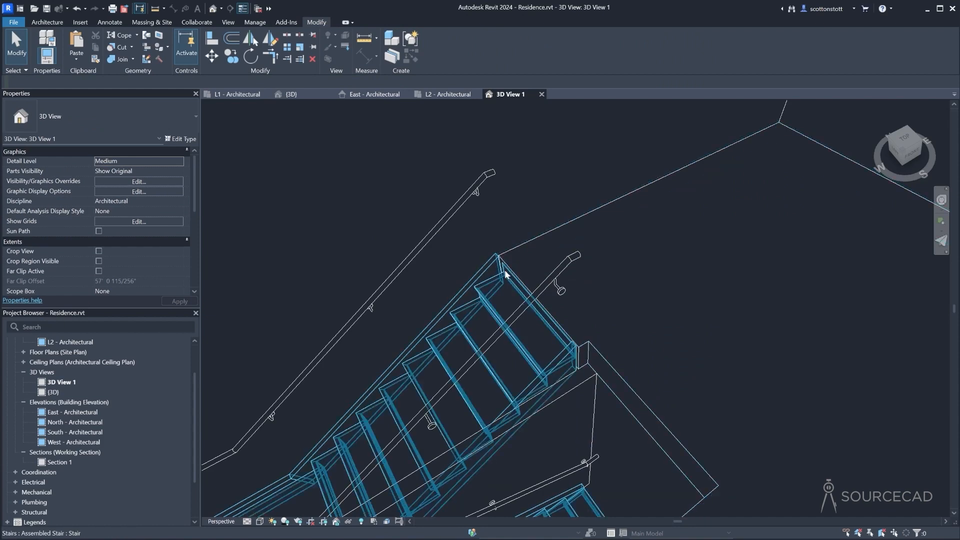
# Step: Detach the top of the sloped 4 3/4" partition between the two stair flights
pyautogui.keyDown('shift'); pyautogui.moveTo(555, 377); pyautogui.dragTo(524, 358, button='middle'); pyautogui.keyUp('shift')
pyautogui.click(554, 349)
pyautogui.keyDown('shift'); pyautogui.moveTo(455, 318); pyautogui.dragTo(634, 358, button='middle'); pyautogui.keyUp('shift')
pyautogui.click(575, 391)
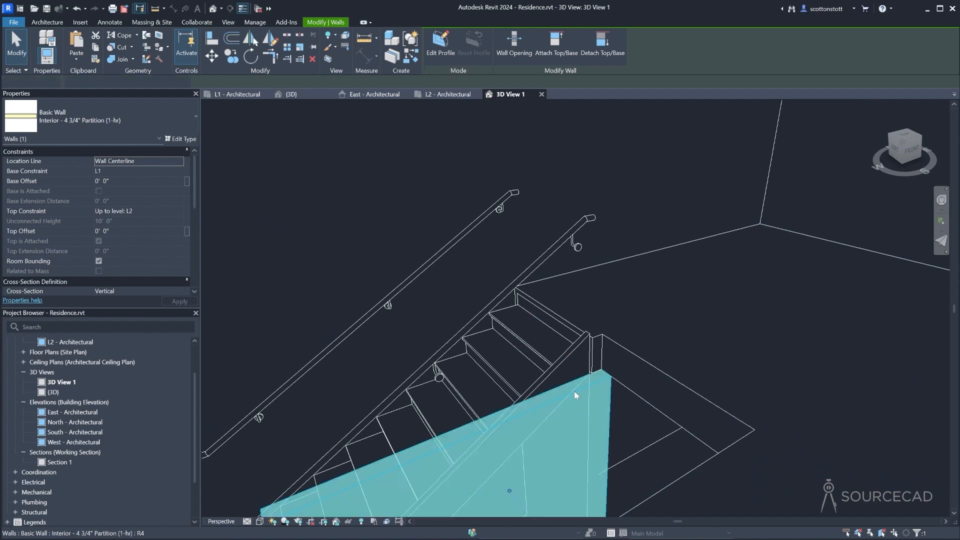
pyautogui.moveTo(487, 451); pyautogui.dragTo(529, 313, button='middle')
pyautogui.scroll(-2, 530, 313)
pyautogui.click(603, 45)
pyautogui.click(572, 298)
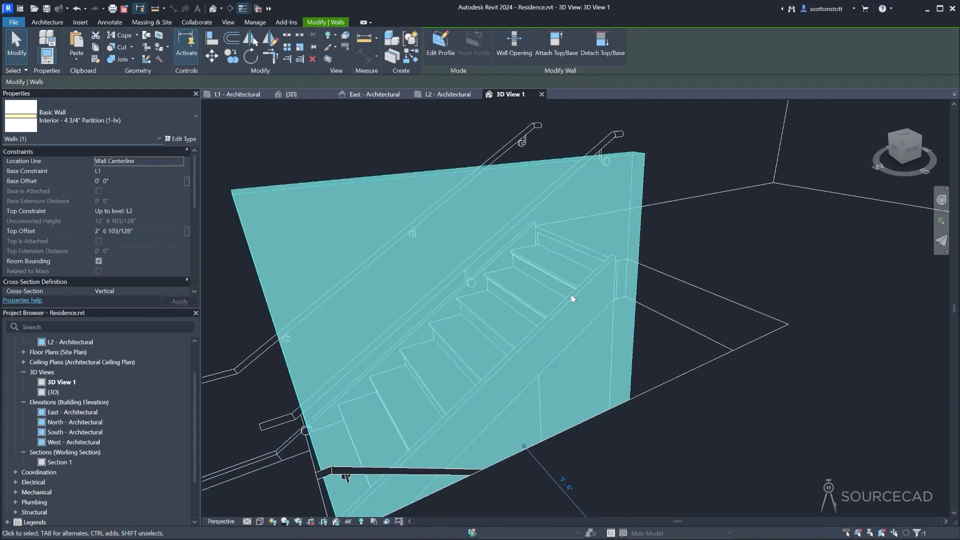
pyautogui.click(664, 343)
# Step: Copy the outer wall-mounted handrail, then reduce the original's path to the lower flight by deleting its upper-flight and landing segments
pyautogui.keyDown('shift'); pyautogui.moveTo(663, 344); pyautogui.dragTo(433, 329, button='middle'); pyautogui.keyUp('shift')
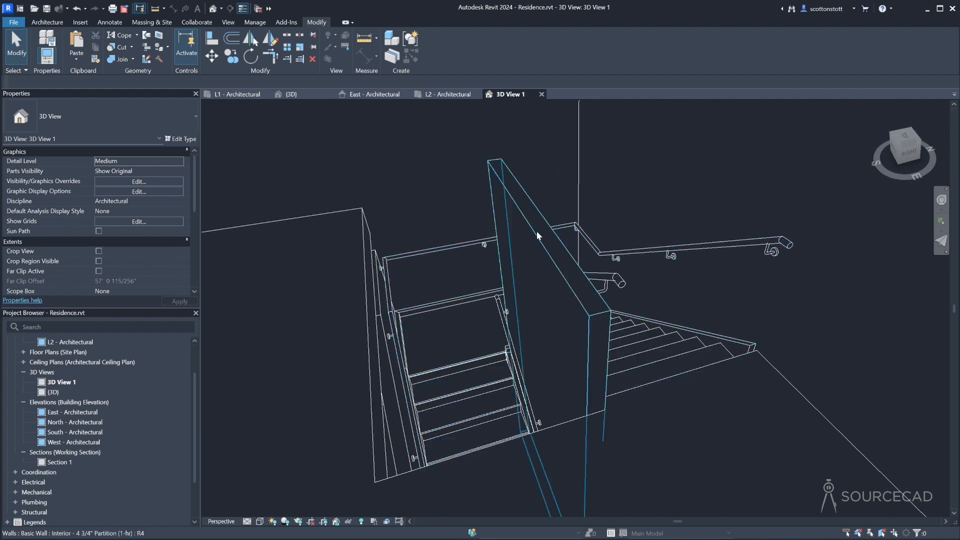
pyautogui.click(415, 257)
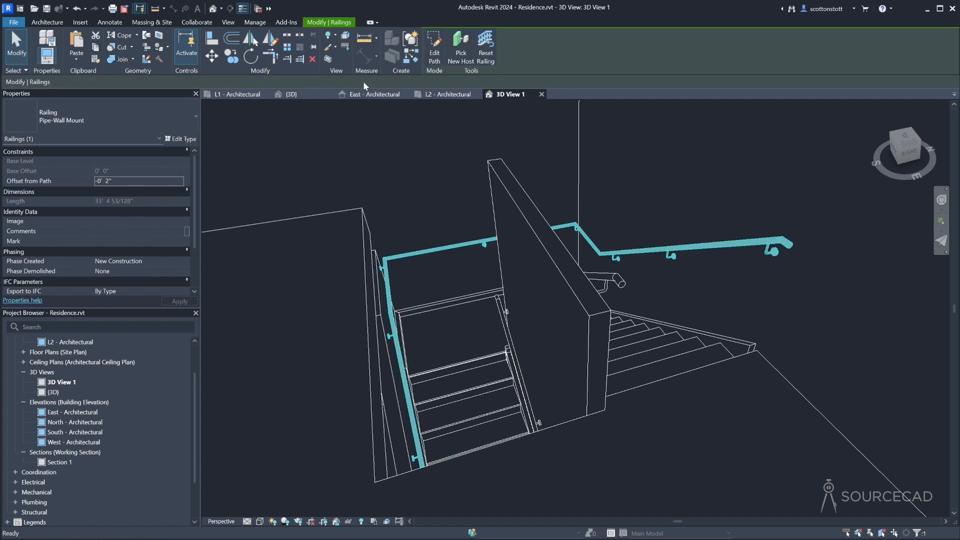
pyautogui.click(434, 50)
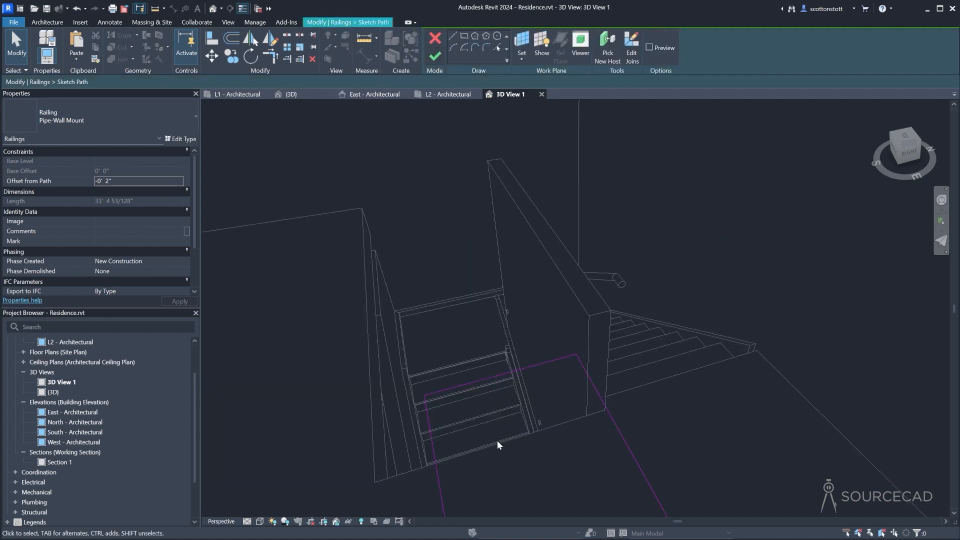
pyautogui.scroll(-3, 496, 393)
pyautogui.moveTo(496, 389); pyautogui.dragTo(495, 298, button='middle')
pyautogui.click(575, 306)
pyautogui.press('Delete')
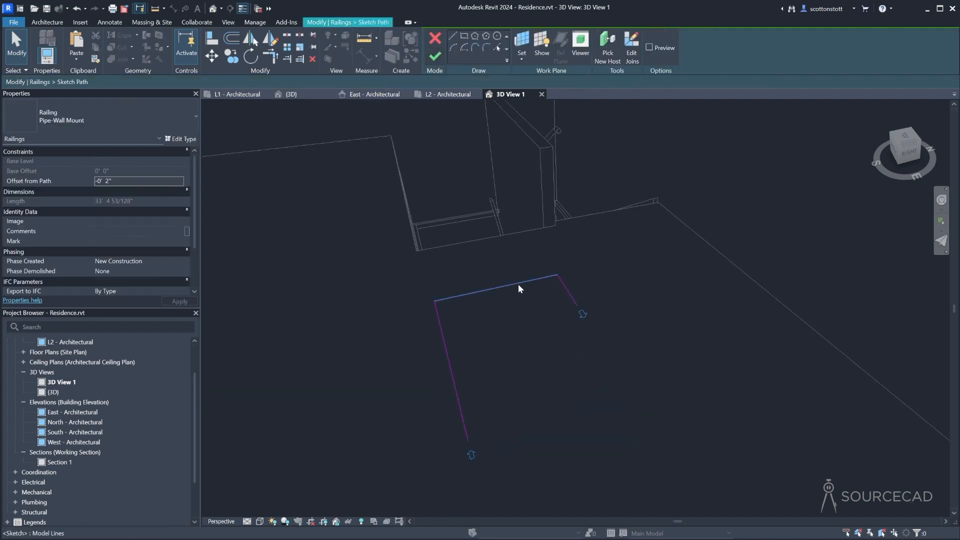
pyautogui.click(567, 292)
pyautogui.press('Delete')
pyautogui.click(529, 283)
pyautogui.press('Delete')
pyautogui.click(435, 56)
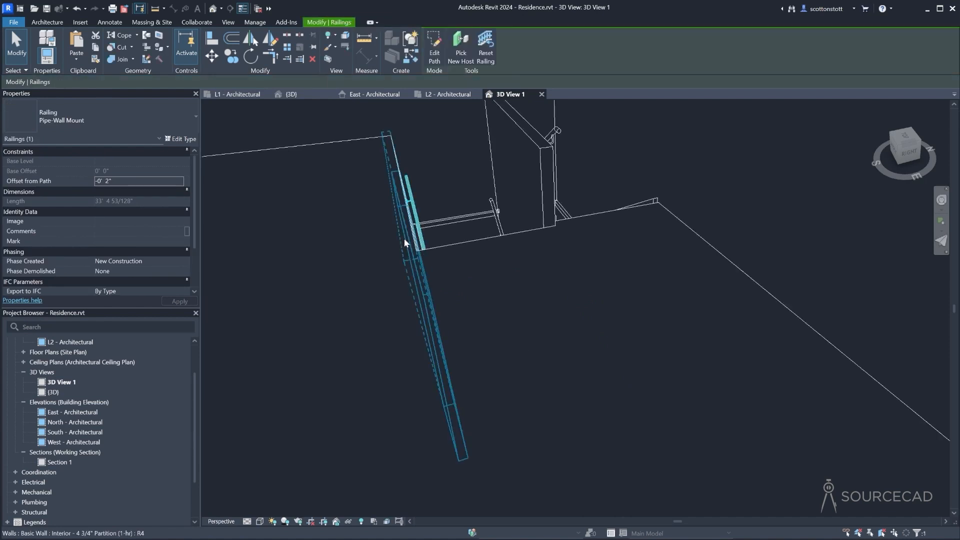
# Step: Paste the copied full-length handrail aligned to the same place
pyautogui.scroll(5, 452, 299)
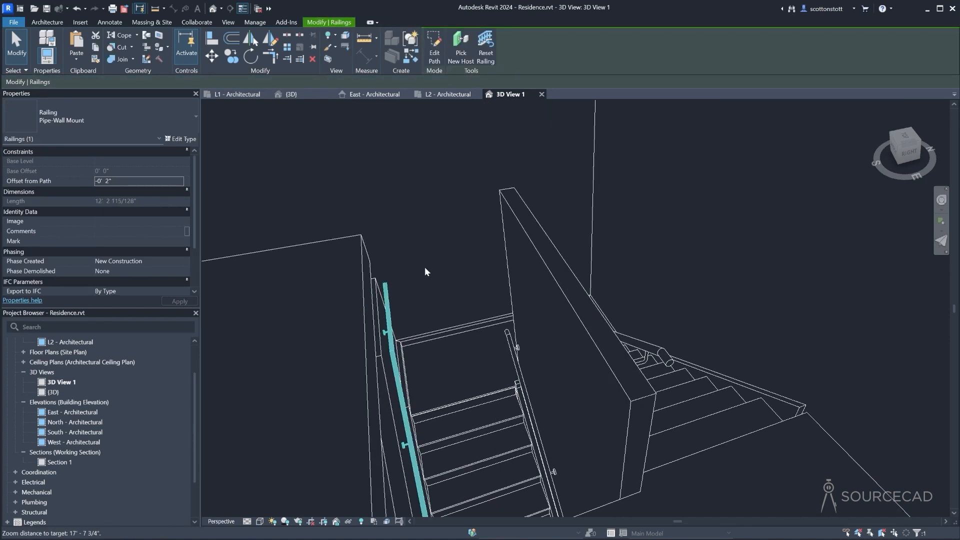
pyautogui.click(78, 56)
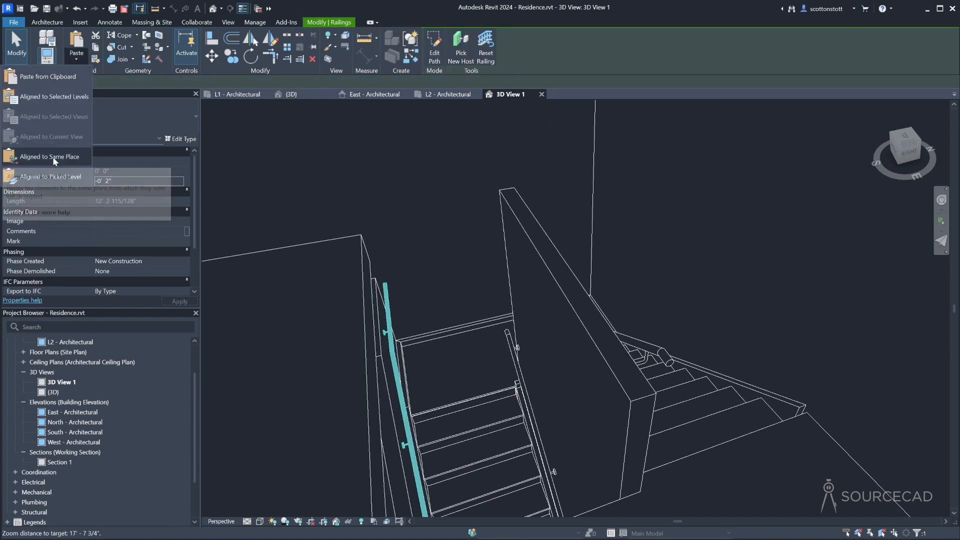
pyautogui.click(53, 157)
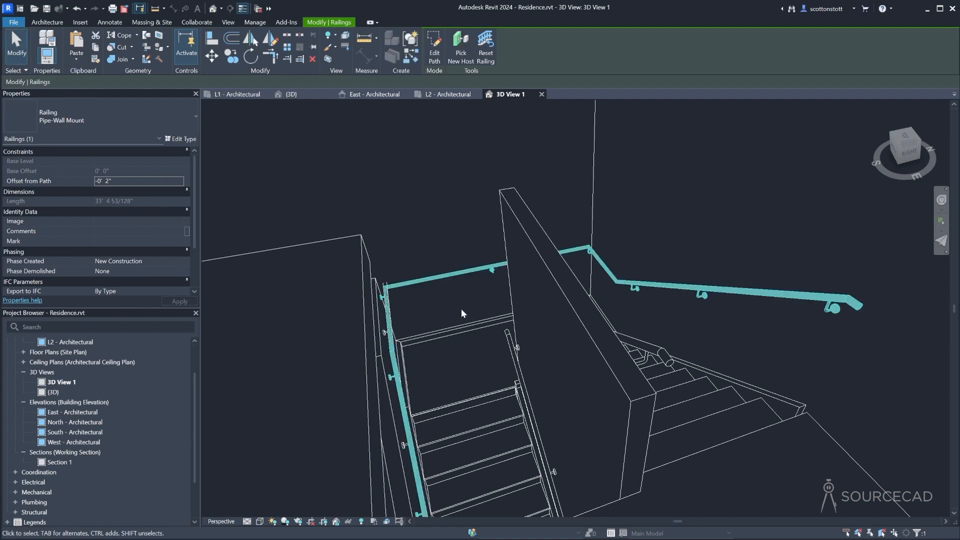
# Step: Reduce the pasted handrail's path to the upper flight by deleting its lower-flight and landing segments
pyautogui.click(433, 54)
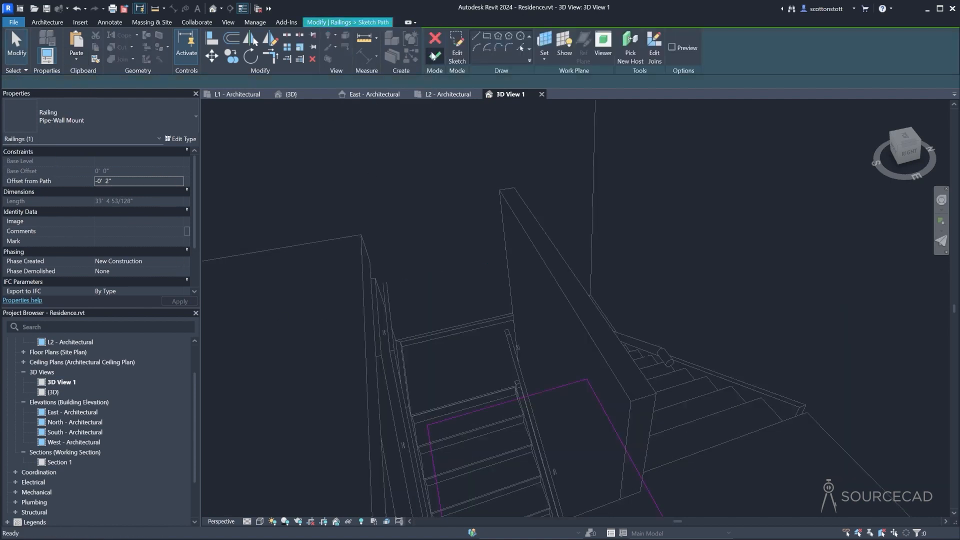
pyautogui.click(429, 443)
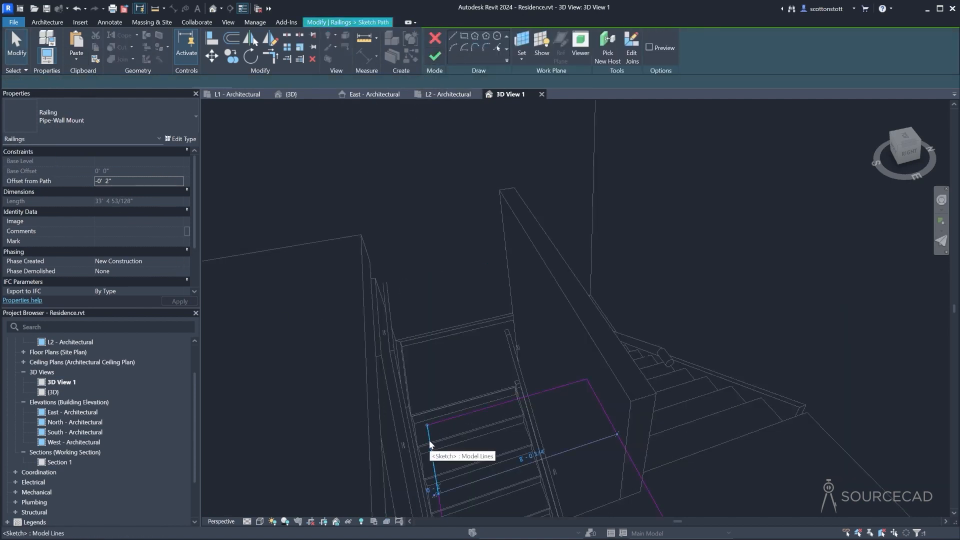
pyautogui.press('Delete')
pyautogui.moveTo(428, 407); pyautogui.dragTo(448, 389, button='middle')
pyautogui.press('Delete')
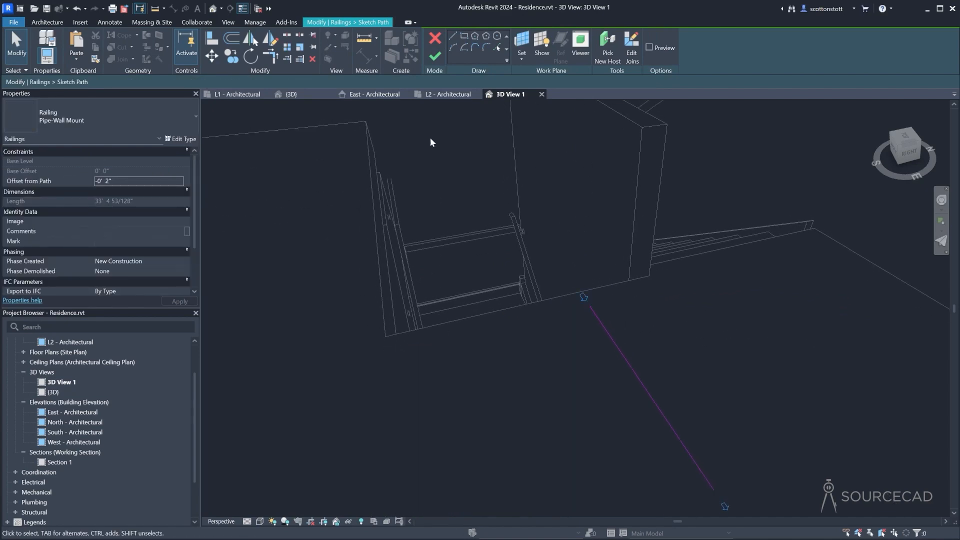
pyautogui.click(435, 57)
pyautogui.scroll(5, 428, 299)
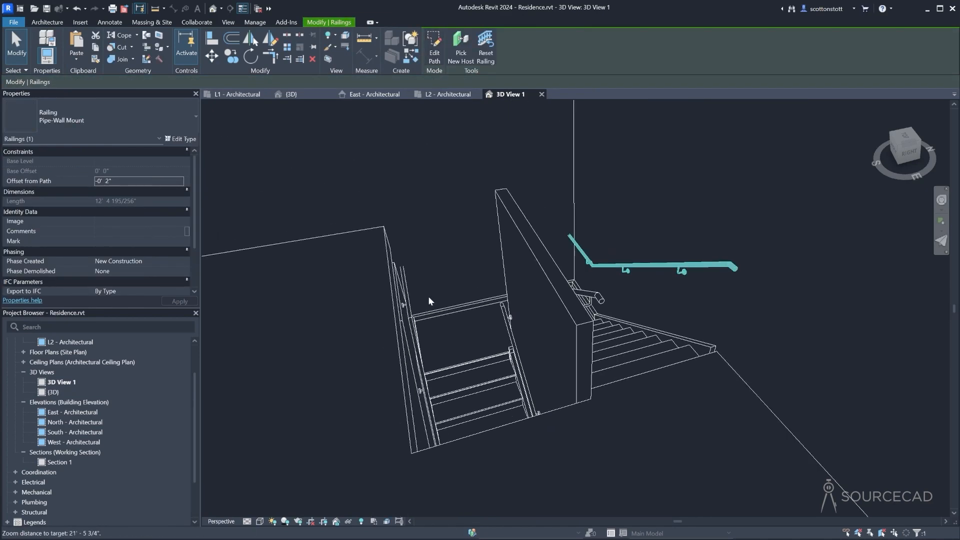
# Step: Shorten the upper flight's handrail path at its landing end to a total length of about 9' 8 3/4"
pyautogui.keyDown('shift'); pyautogui.moveTo(448, 323); pyautogui.dragTo(419, 387, button='middle'); pyautogui.keyUp('shift')
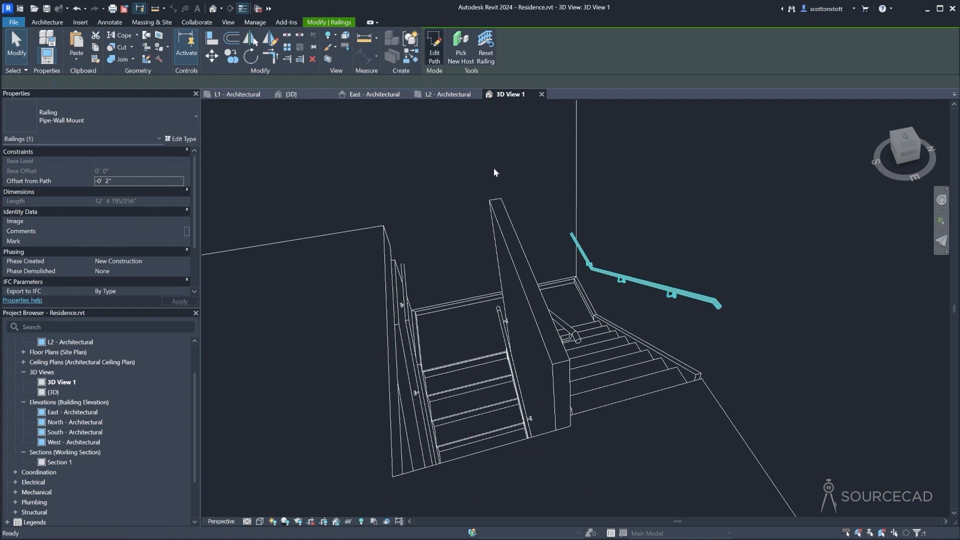
pyautogui.click(576, 353)
pyautogui.moveTo(574, 348); pyautogui.dragTo(585, 381)
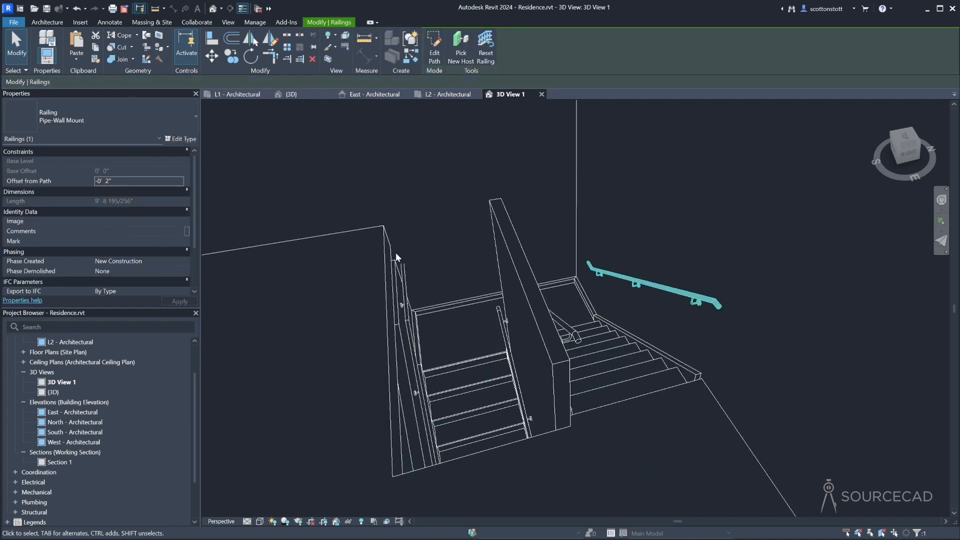
# Step: Shorten the lower flight's handrail path at its landing end and finish the sketch
pyautogui.keyDown('shift'); pyautogui.moveTo(402, 307); pyautogui.dragTo(437, 278, button='middle'); pyautogui.keyUp('shift')
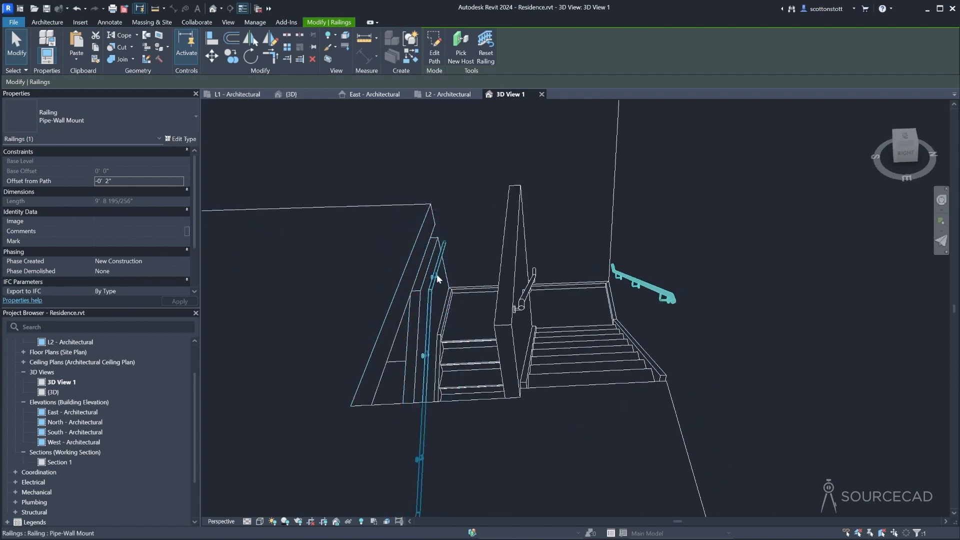
pyautogui.click(433, 49)
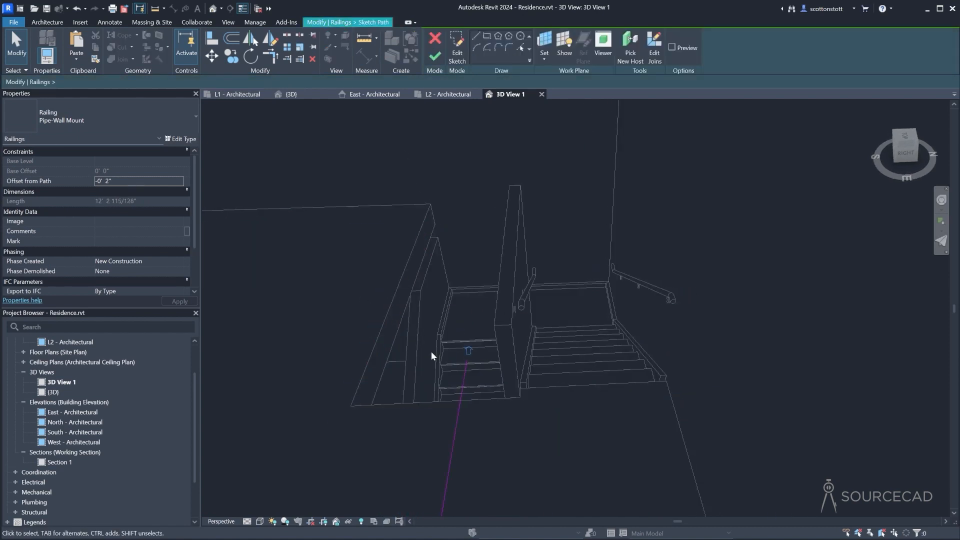
pyautogui.moveTo(463, 384); pyautogui.dragTo(463, 396)
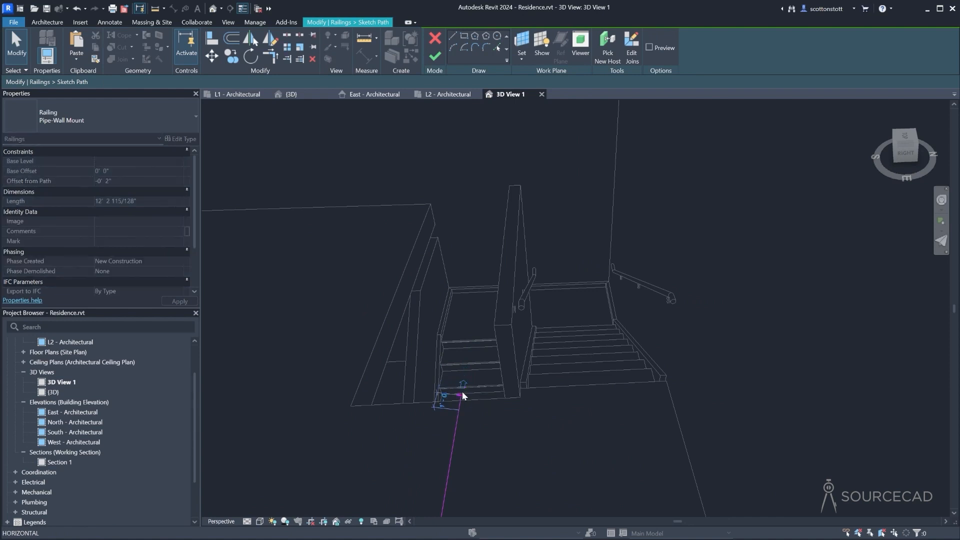
pyautogui.click(435, 56)
# Step: Raise the top of the partition between the stair flights to a top offset of about 3' 6" above L2
pyautogui.keyDown('shift'); pyautogui.moveTo(442, 106); pyautogui.dragTo(311, 237, button='middle'); pyautogui.keyUp('shift')
pyautogui.click(442, 302)
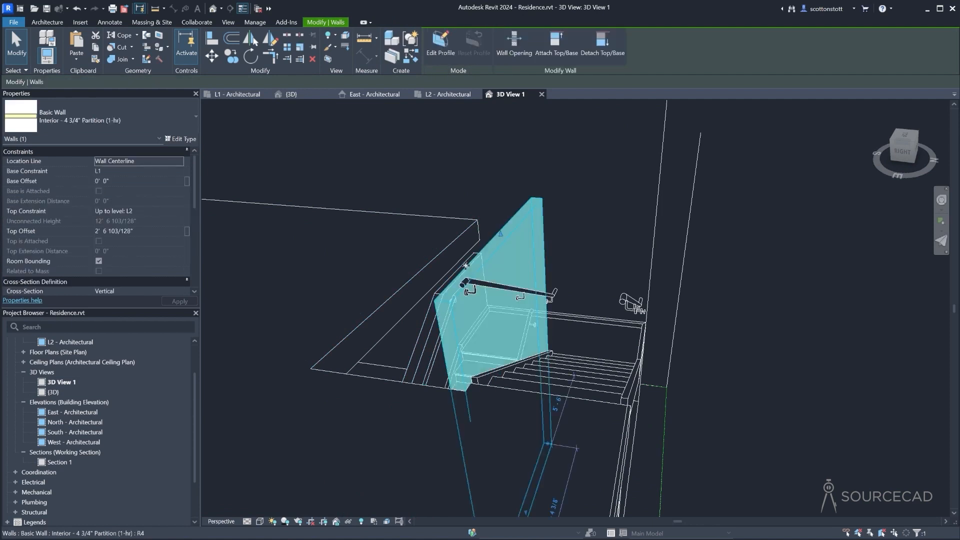
pyautogui.moveTo(502, 236); pyautogui.dragTo(495, 205)
pyautogui.keyDown('shift'); pyautogui.moveTo(430, 258); pyautogui.dragTo(427, 304, button='middle'); pyautogui.keyUp('shift')
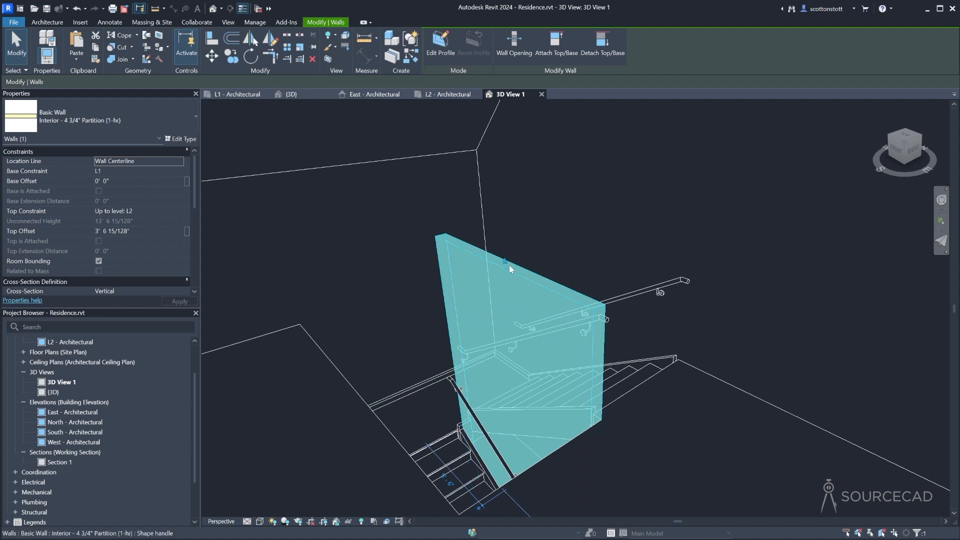
pyautogui.keyDown('shift'); pyautogui.moveTo(418, 254); pyautogui.dragTo(390, 273, button='middle'); pyautogui.keyUp('shift')
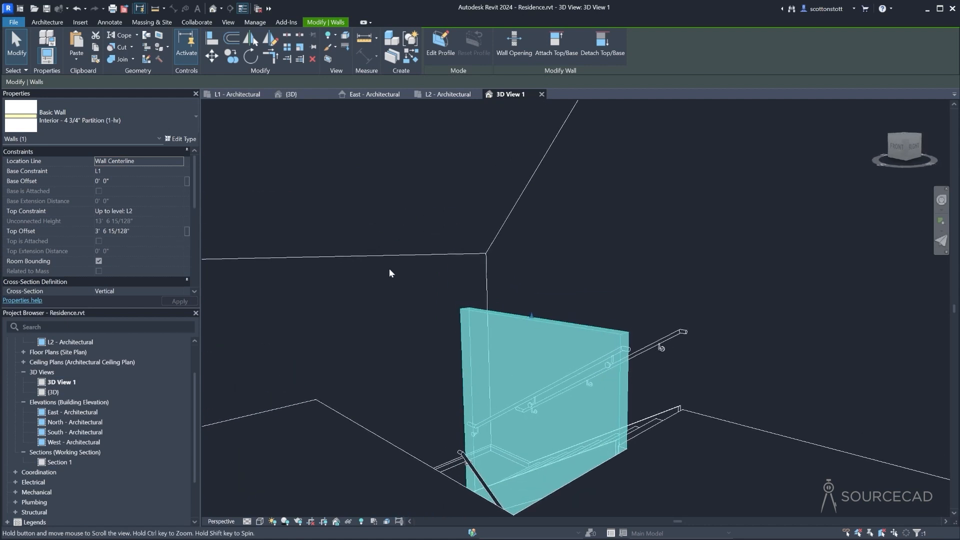
# Step: Attach the top of the partition between the stair flights to the roof above
pyautogui.click(557, 43)
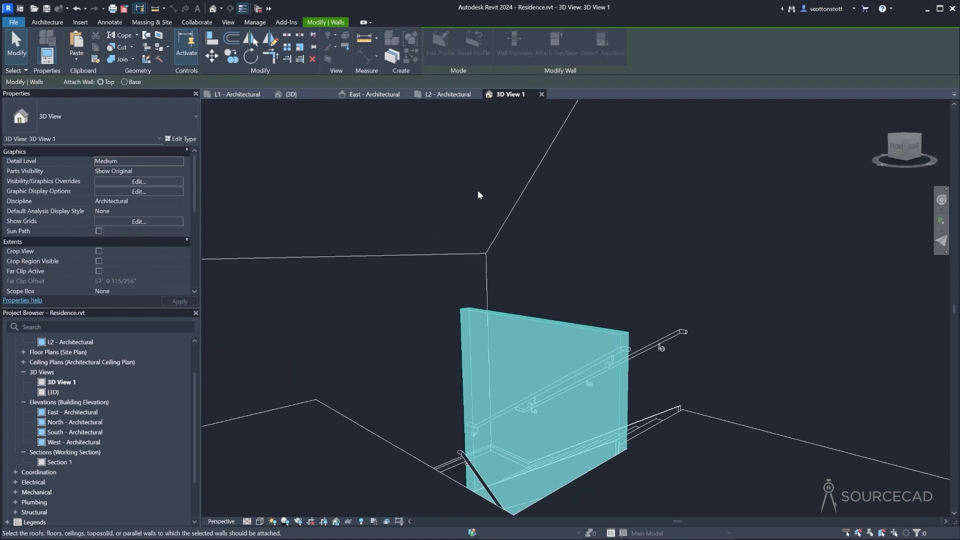
pyautogui.click(510, 215)
pyautogui.keyDown('shift'); pyautogui.moveTo(410, 254); pyautogui.dragTo(426, 292, button='middle'); pyautogui.keyUp('shift')
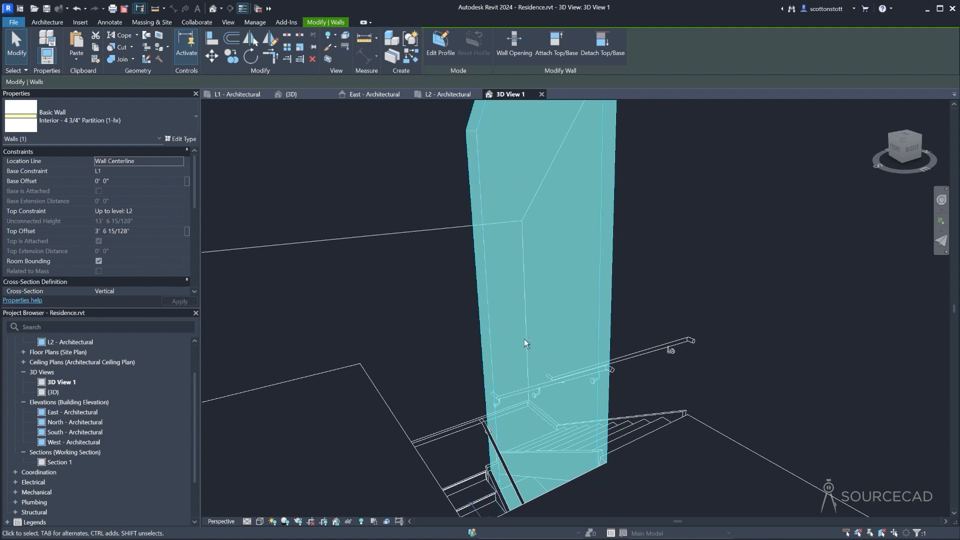
pyautogui.moveTo(525, 343)
pyautogui.keyDown('shift'); pyautogui.mouseDown(button='middle')
pyautogui.moveTo(480, 354)
pyautogui.moveTo(419, 347)
pyautogui.moveTo(436, 356)
pyautogui.moveTo(469, 343)
pyautogui.moveTo(443, 345)
pyautogui.moveTo(667, 339)
pyautogui.moveTo(606, 355)
pyautogui.moveTo(525, 332)
pyautogui.mouseUp(button='middle'); pyautogui.keyUp('shift')
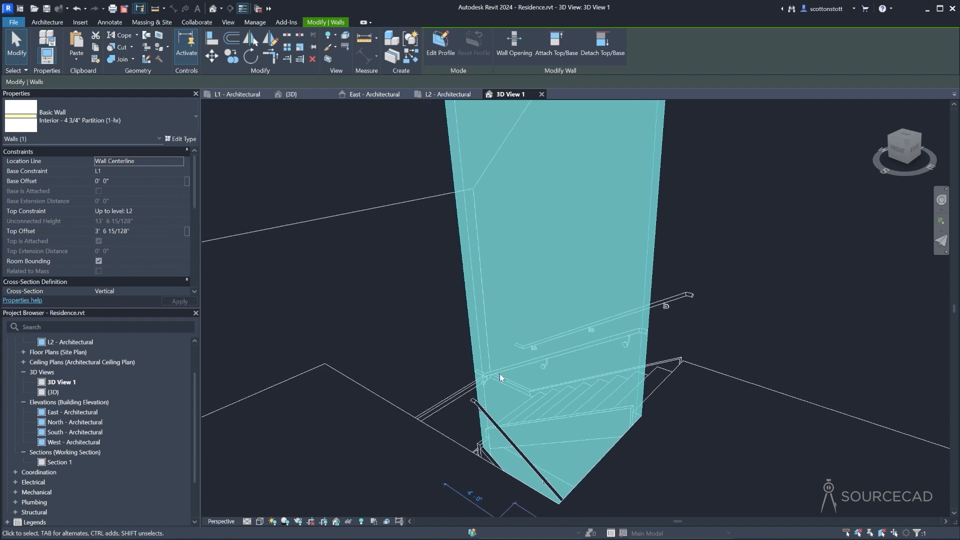
pyautogui.moveTo(487, 428)
pyautogui.keyDown('shift'); pyautogui.mouseDown(button='middle')
pyautogui.moveTo(437, 427)
pyautogui.moveTo(493, 423)
pyautogui.moveTo(485, 414)
pyautogui.mouseUp(button='middle'); pyautogui.keyUp('shift')
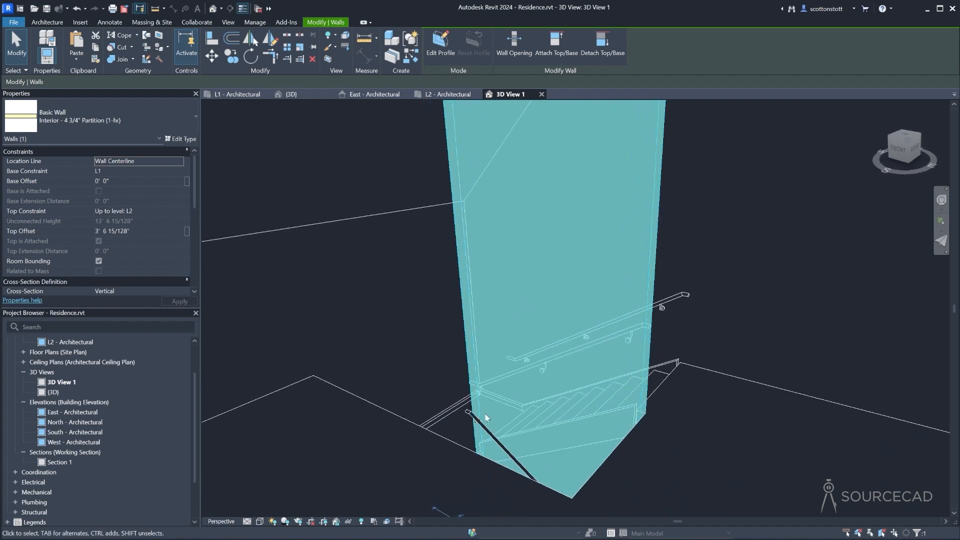